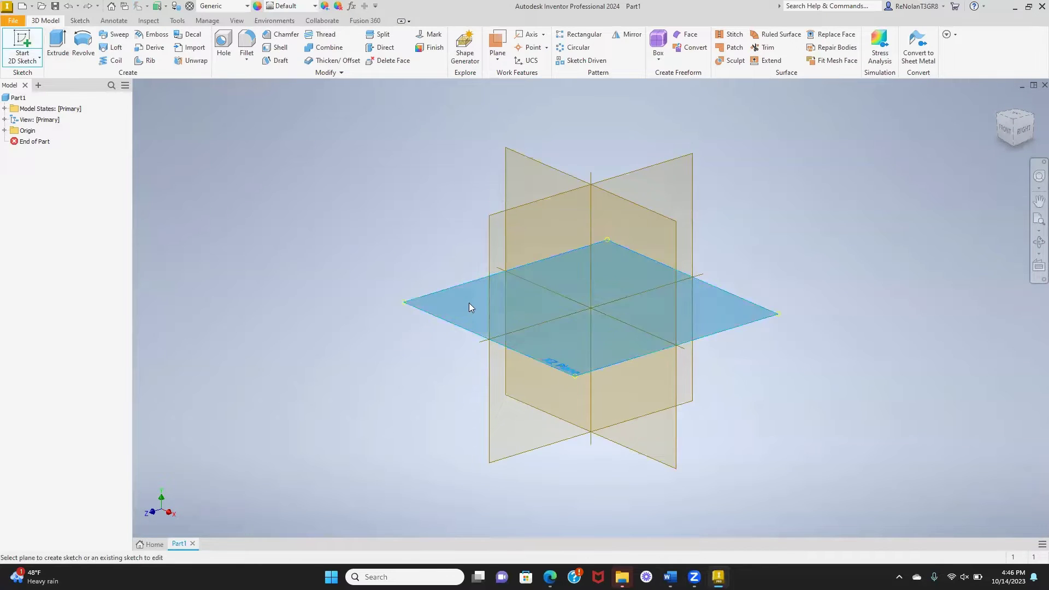
- Sketch a six-sided polygon on the XZ plane, centred on the origin
left_click(468, 307)
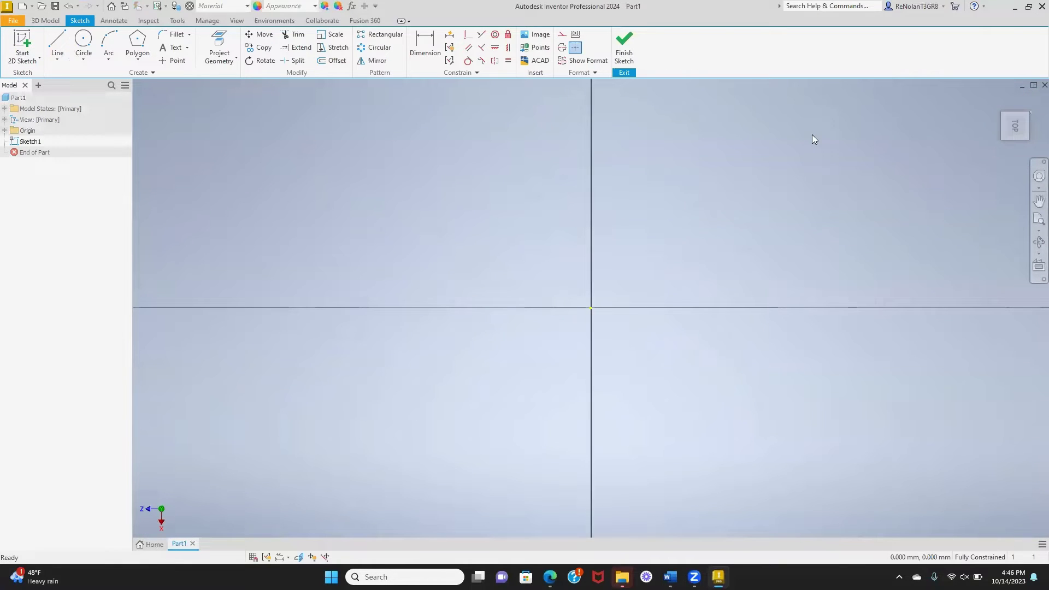
left_click(138, 60)
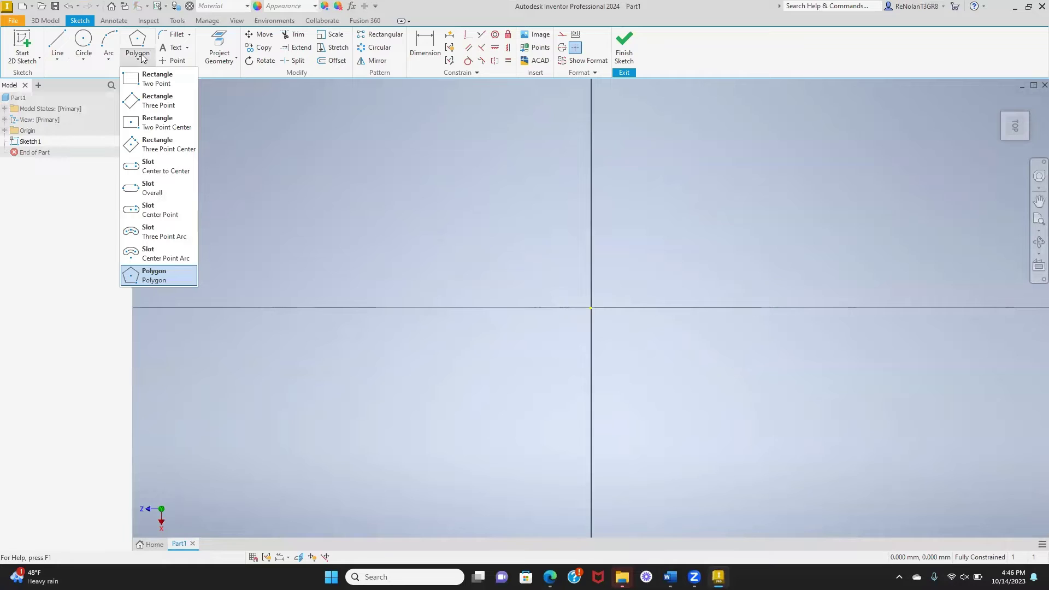
left_click(162, 275)
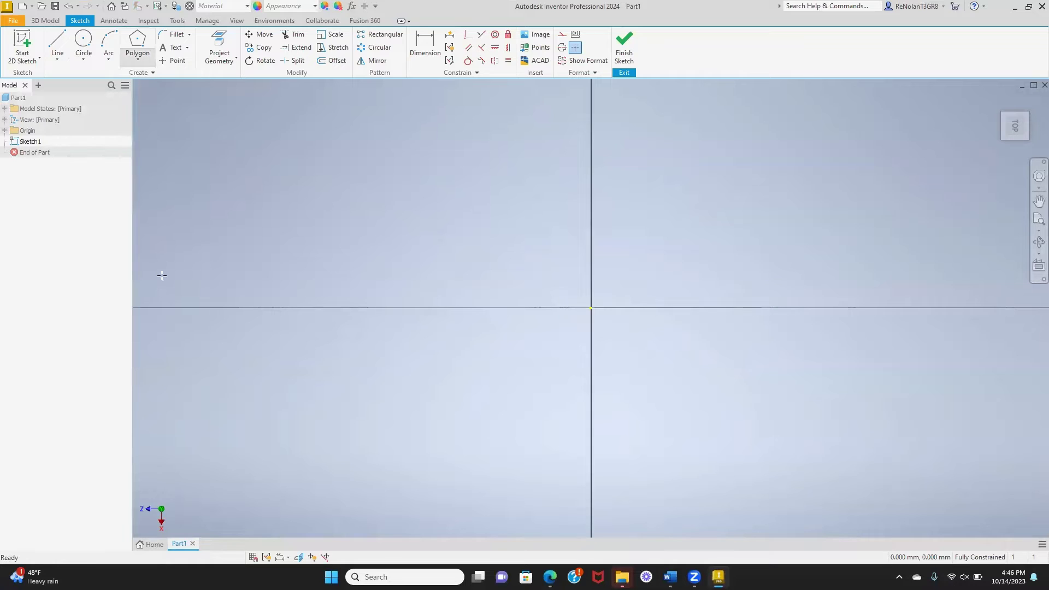
left_click(591, 308)
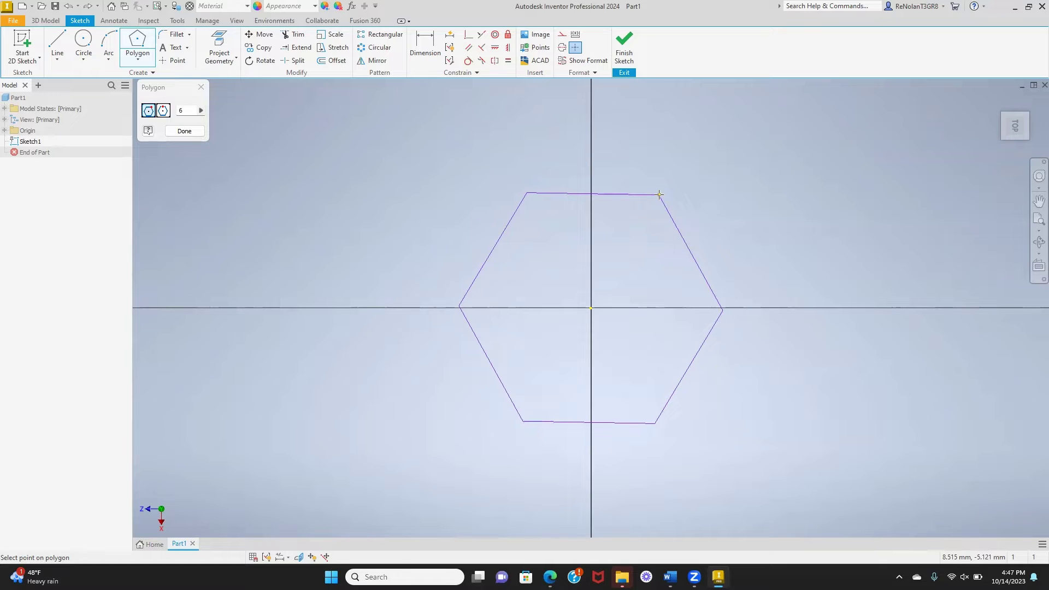
left_click(659, 195)
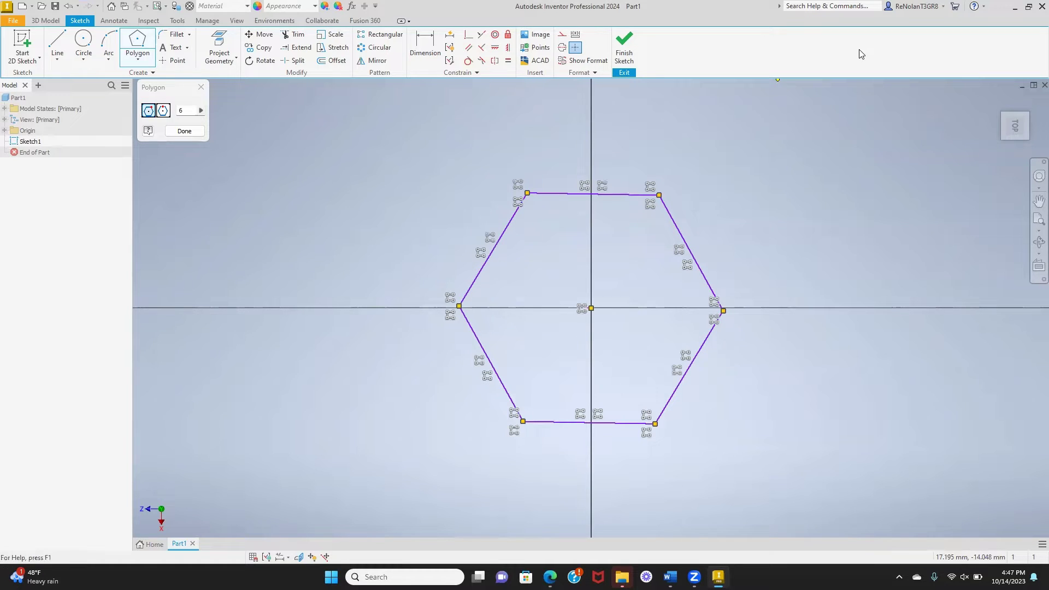
- Constrain the hexagon's top edge horizontal
left_click(495, 47)
left_click(574, 194)
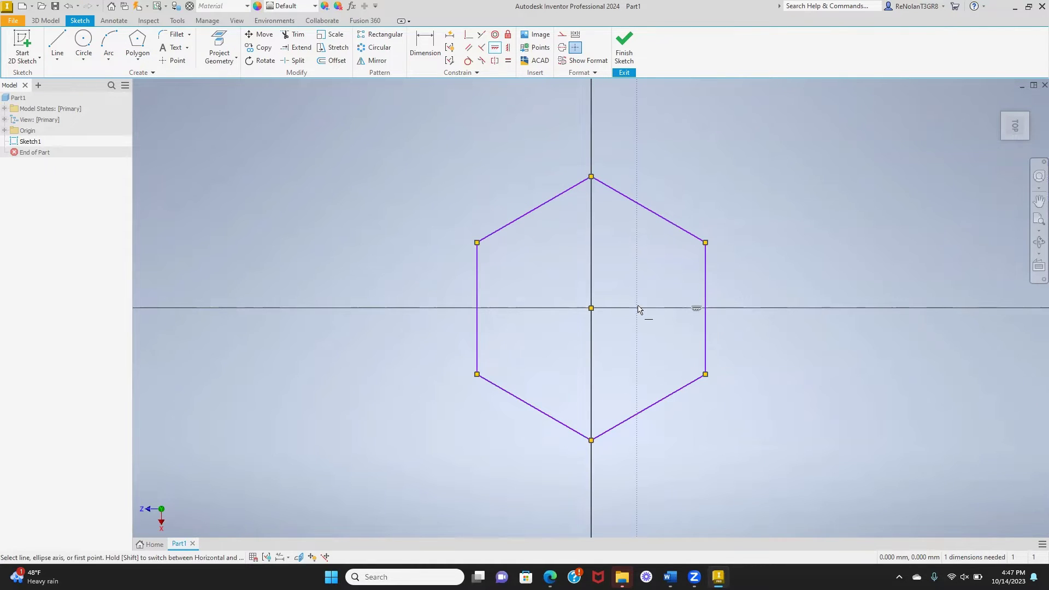
key("Escape")
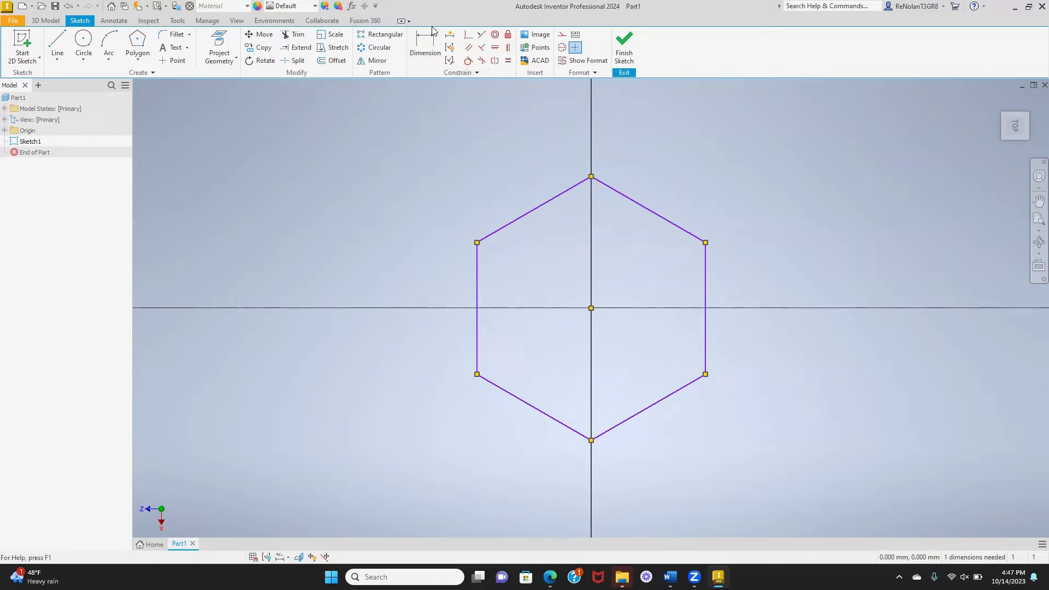
- Dimension the hexagon 12 mm across flats and finish the sketch
key("d")
left_click(478, 342)
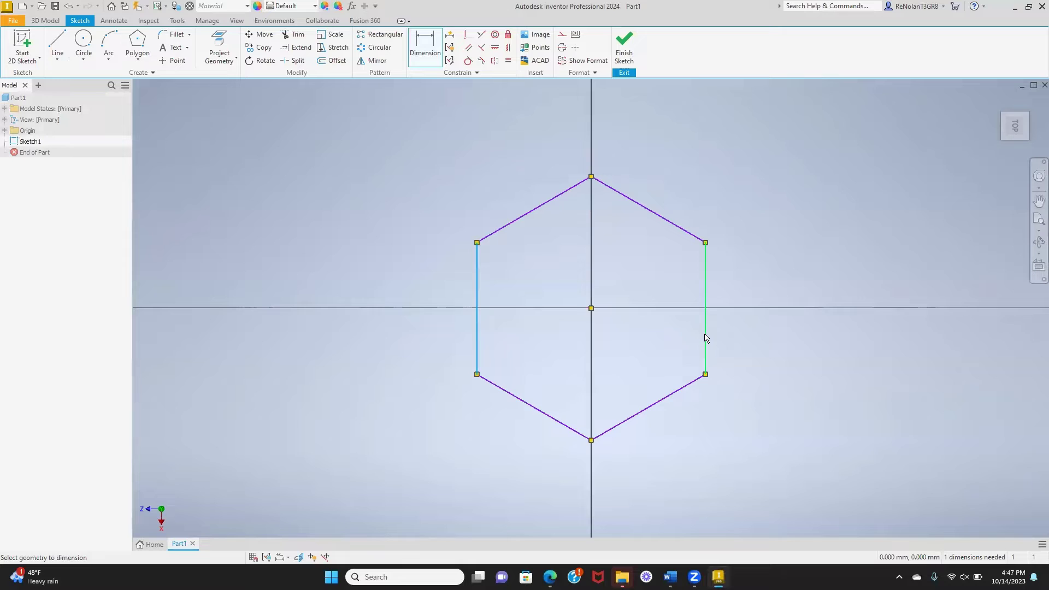
left_click(705, 338)
left_click(586, 101)
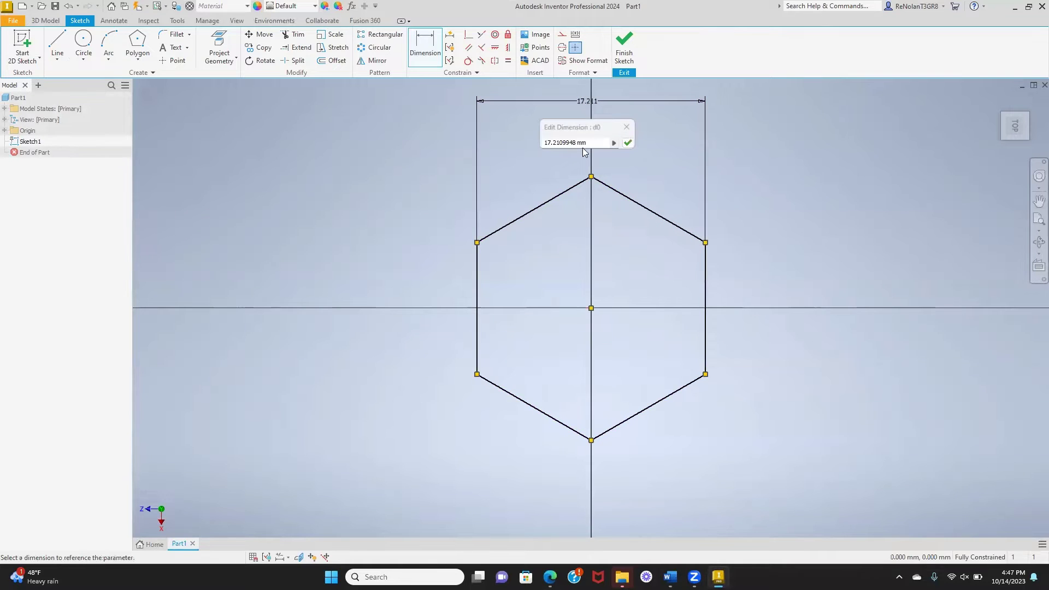
type("12")
key("Return")
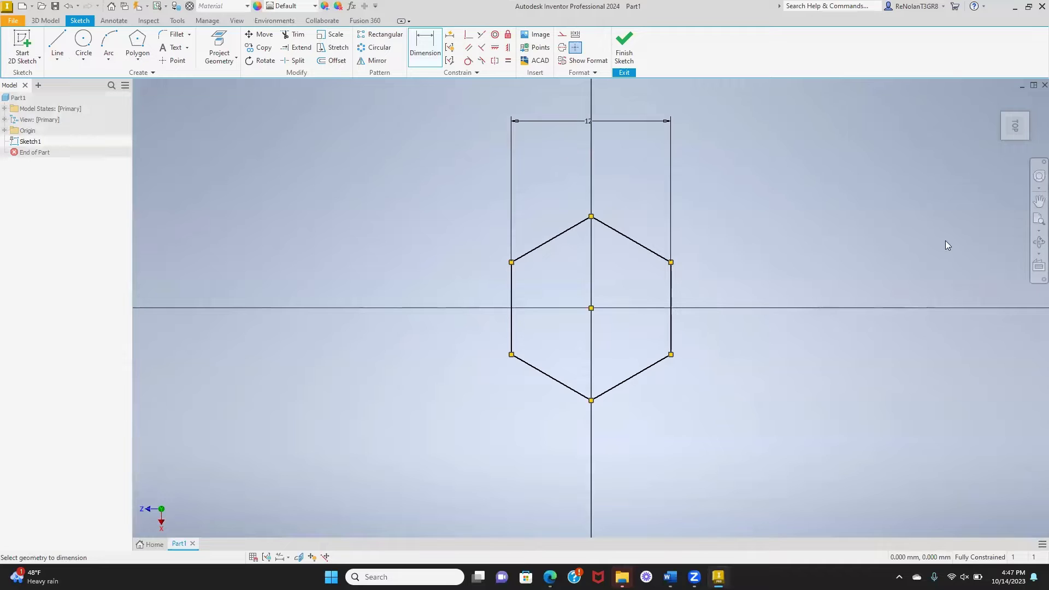
left_click(628, 46)
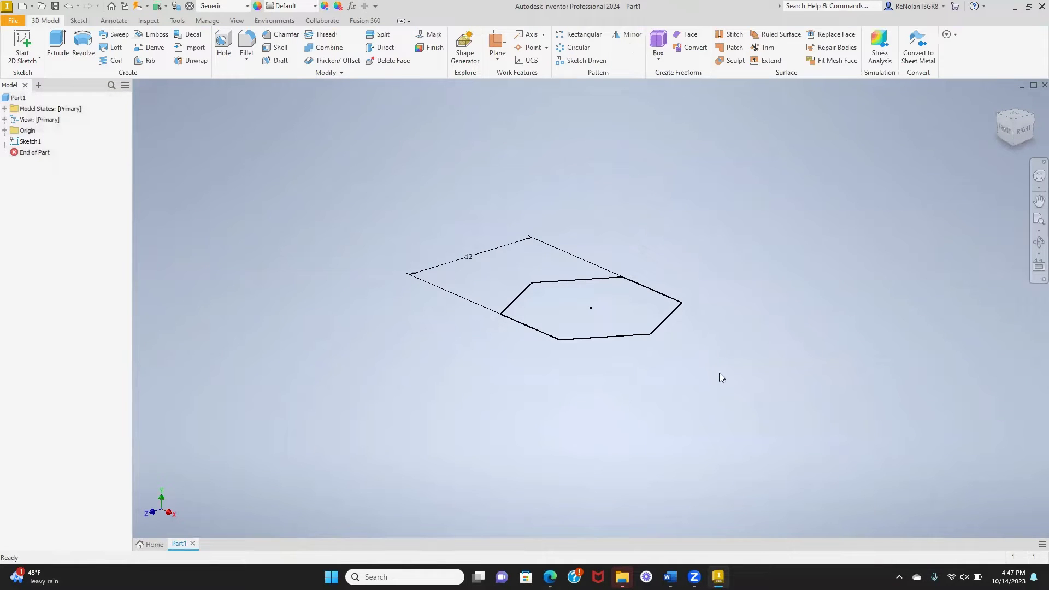
- Extrude the hexagon sketch 5 mm into a solid prism
left_click(62, 51)
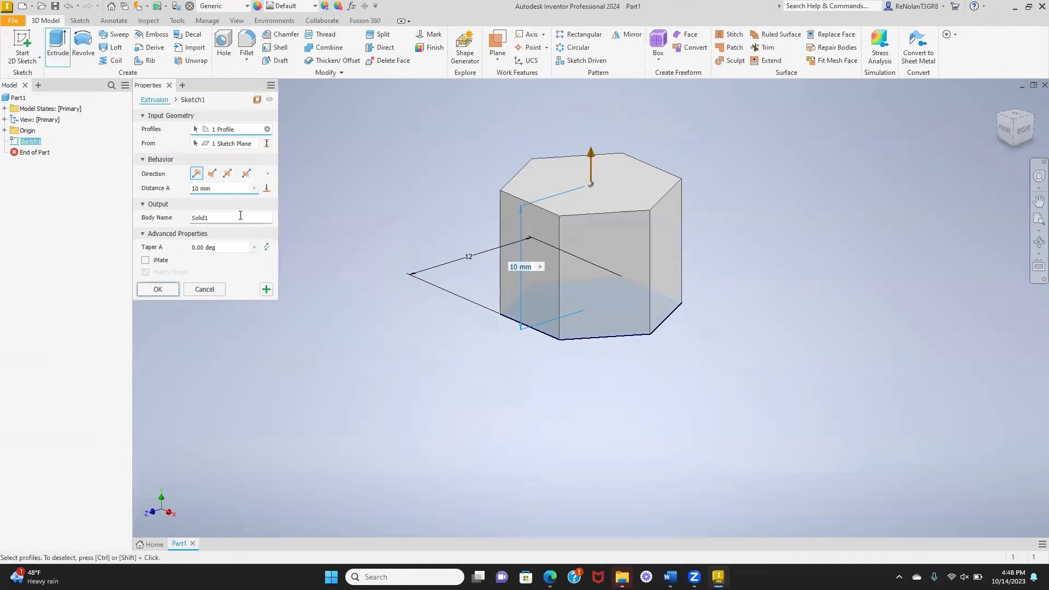
left_click(199, 189)
key("BackSpace")
key("BackSpace")
type("5")
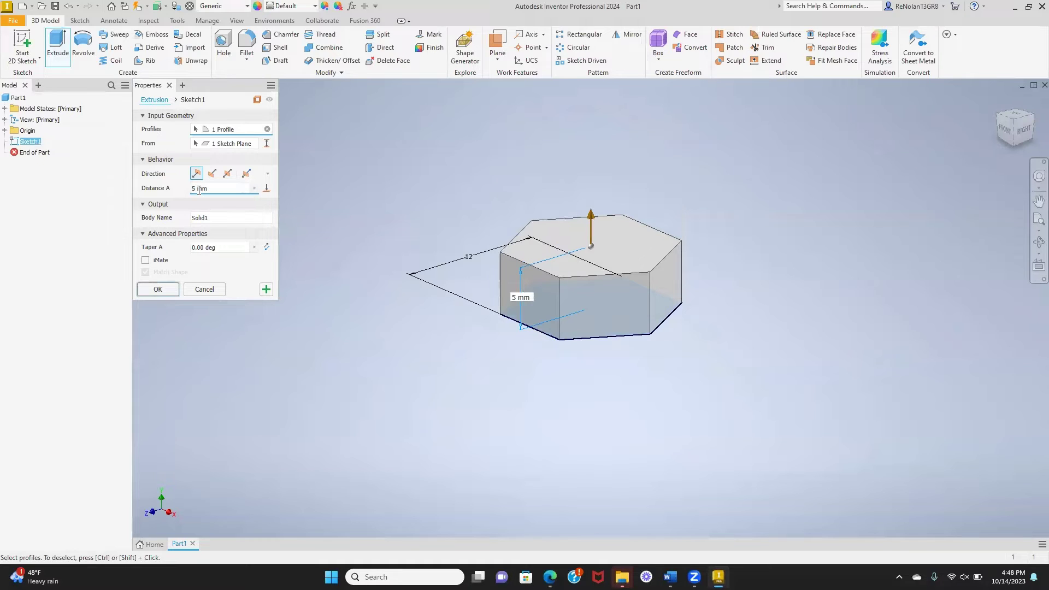
left_click(158, 290)
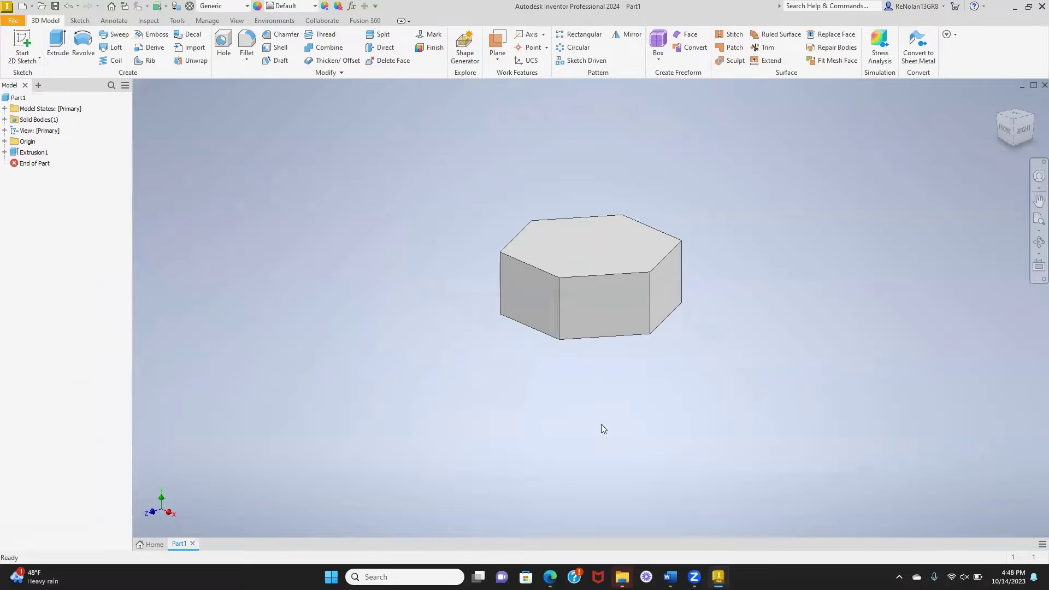
- On the prism's top face, draw a 12 mm circle centred on the origin
left_click(21, 46)
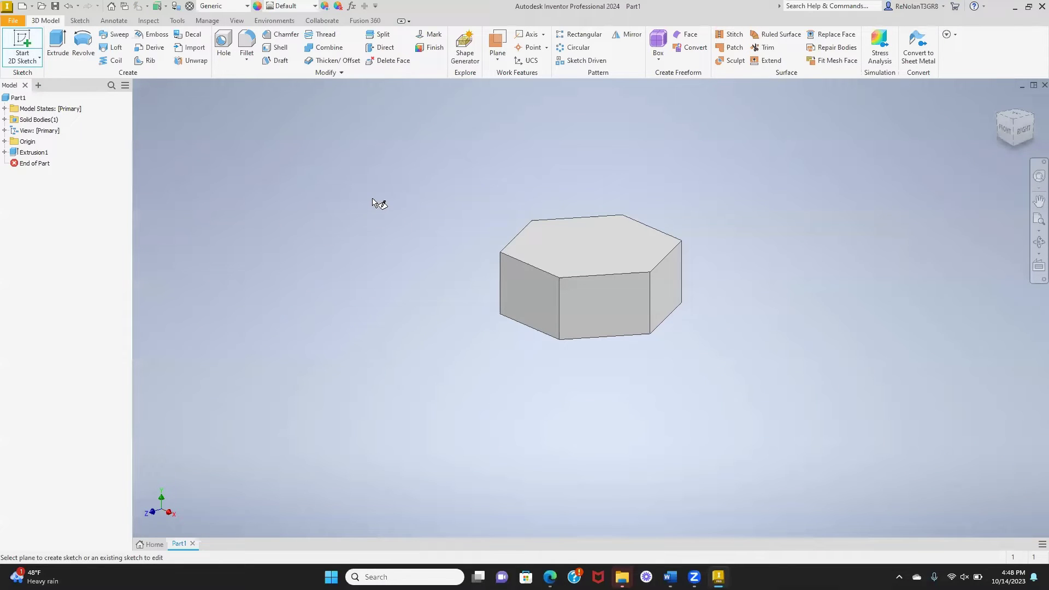
left_click(566, 235)
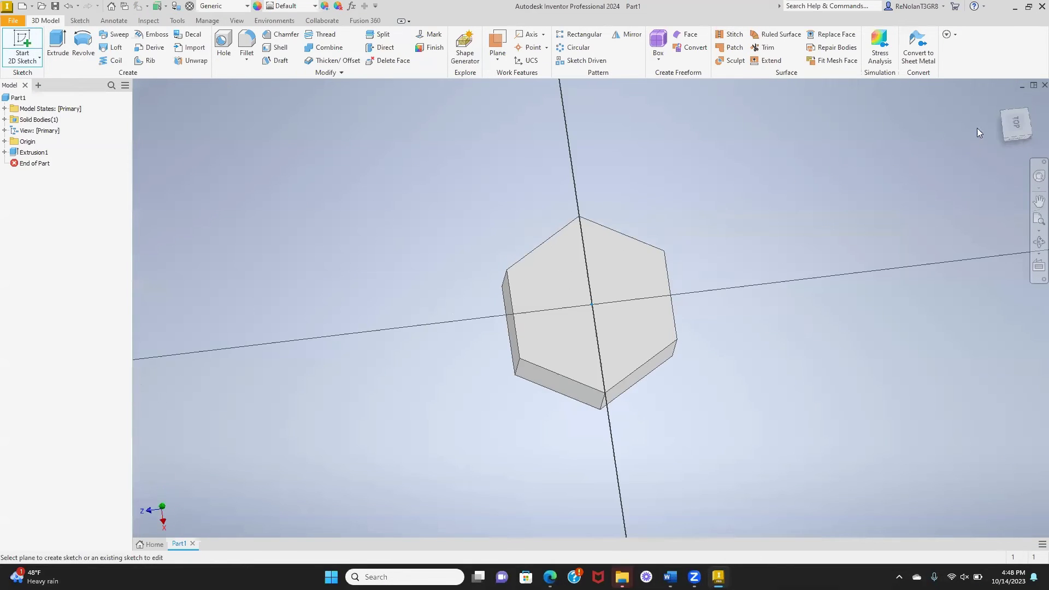
left_click(1029, 103)
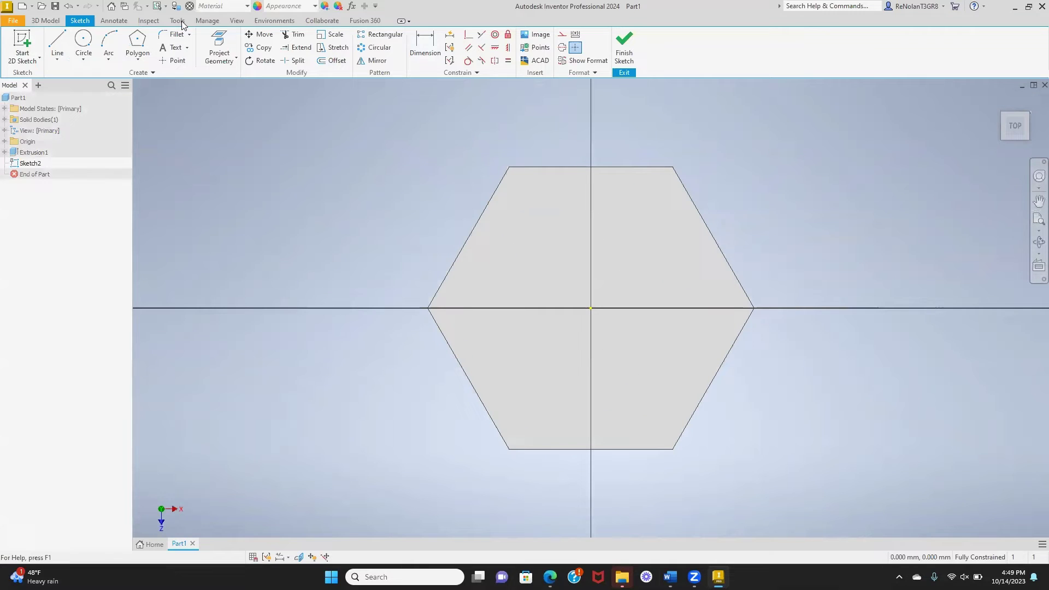
left_click(84, 41)
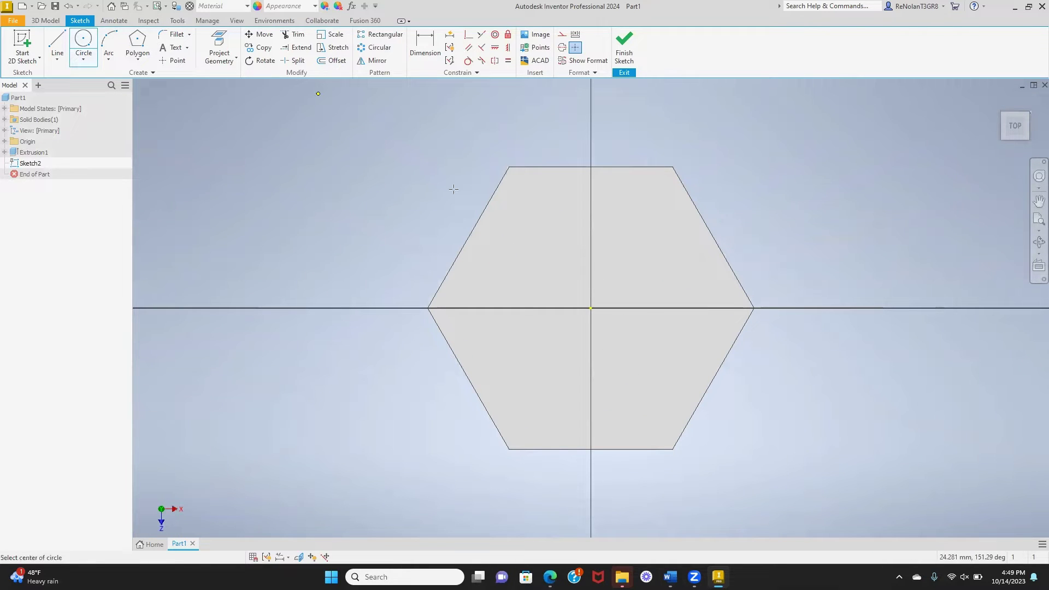
left_click(590, 309)
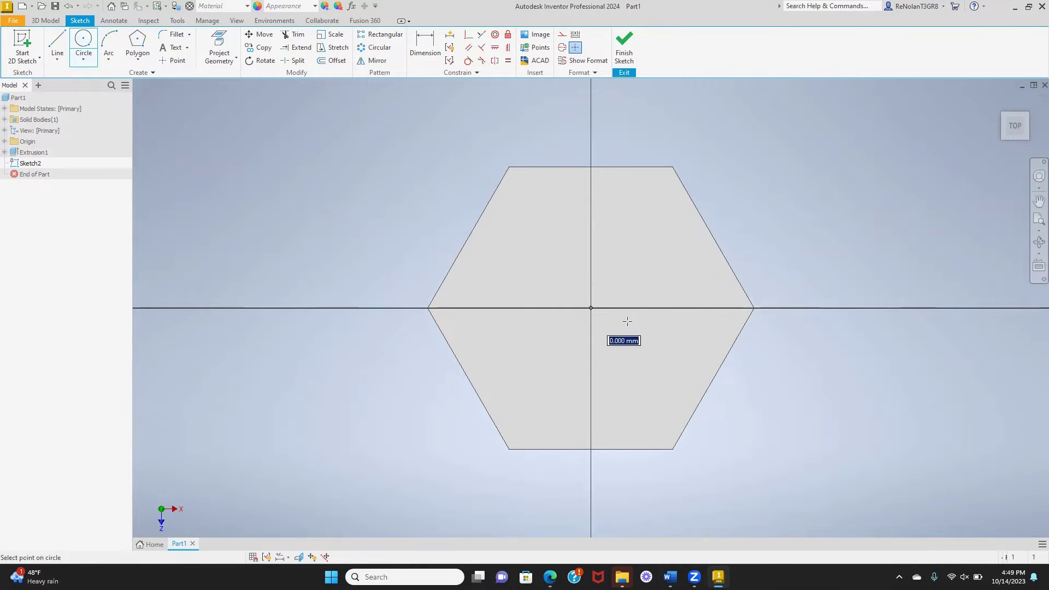
left_click(712, 379)
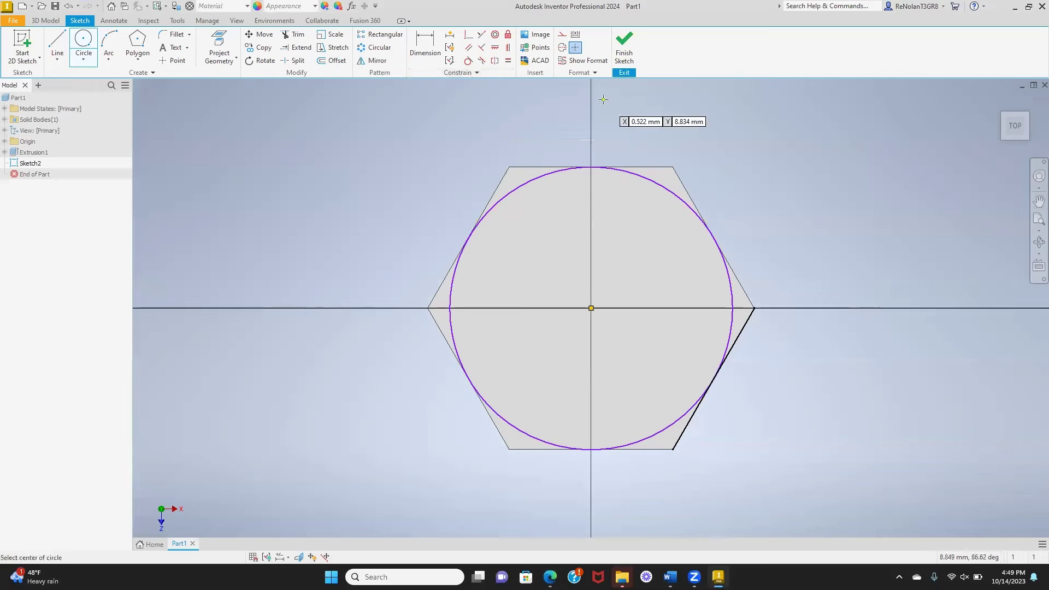
- Make the circle tangent to the hexagon's top edge and finish the sketch
left_click(468, 60)
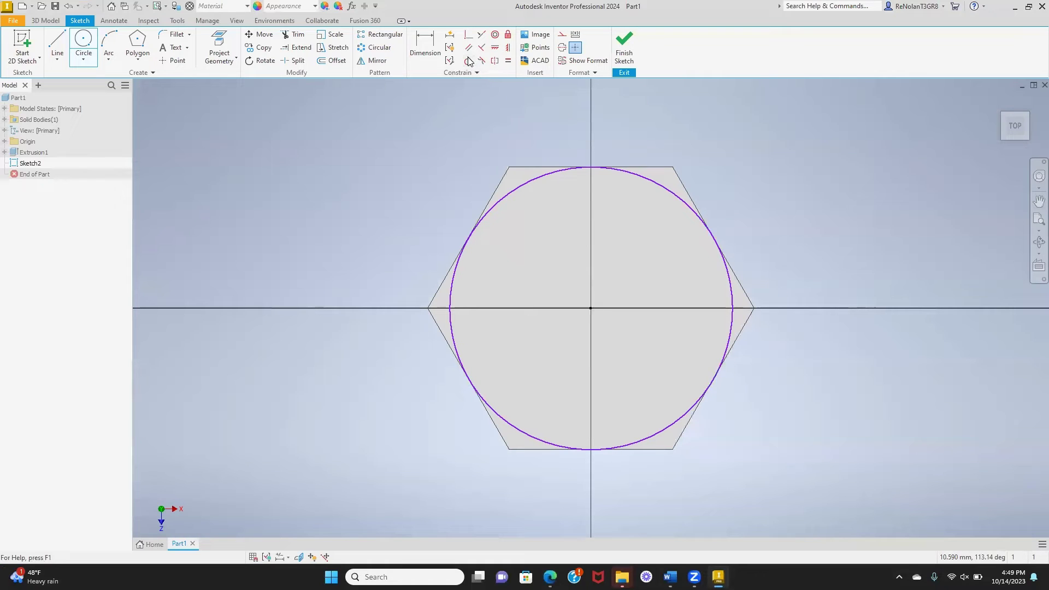
left_click(535, 178)
left_click(537, 168)
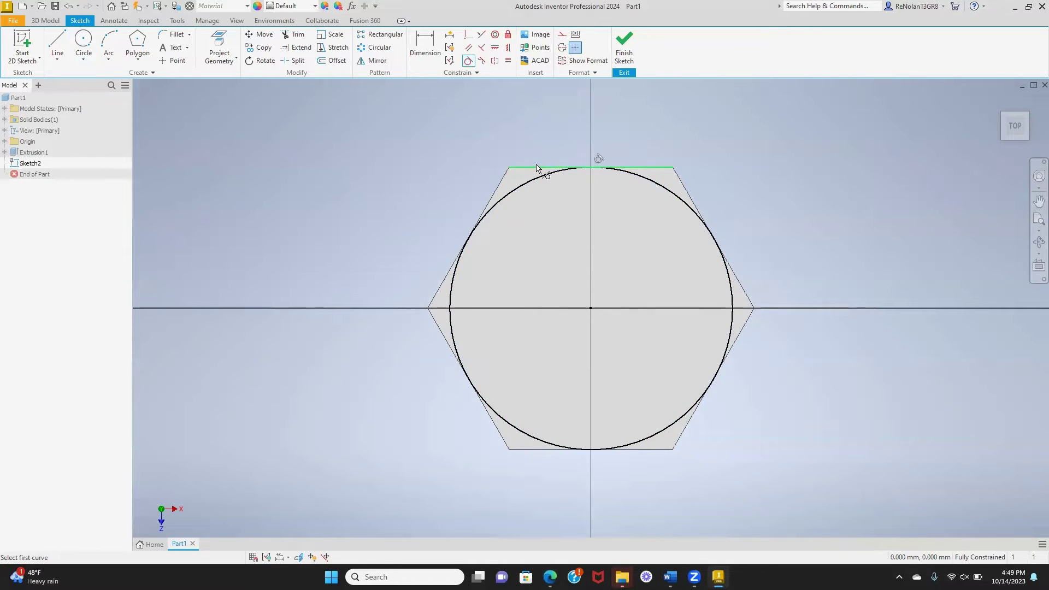
left_click(627, 50)
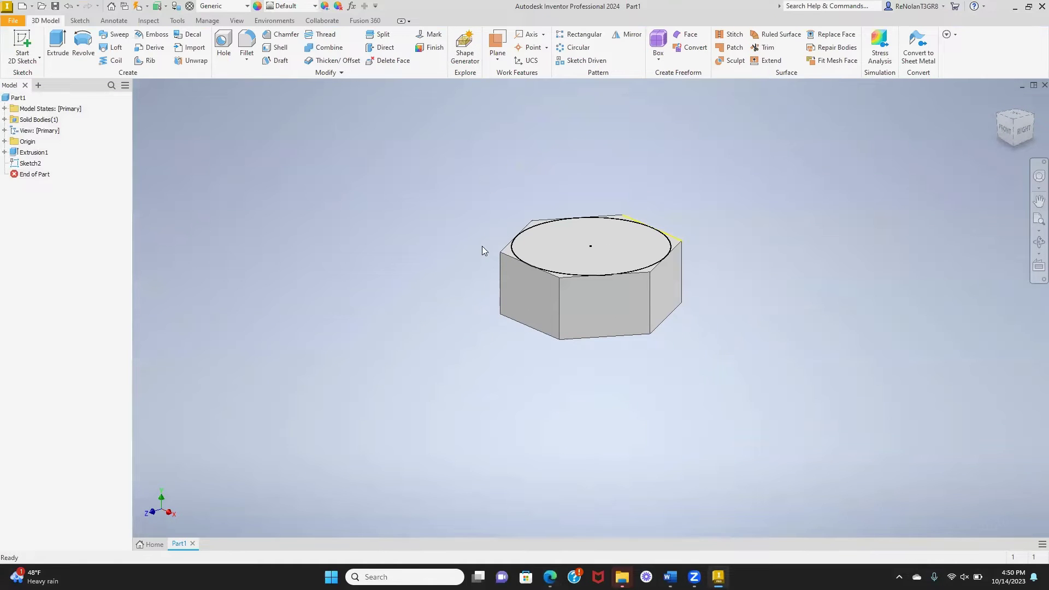
- Cut-extrude the circle profile with a 30° taper, checking it from front and below
left_click(62, 53)
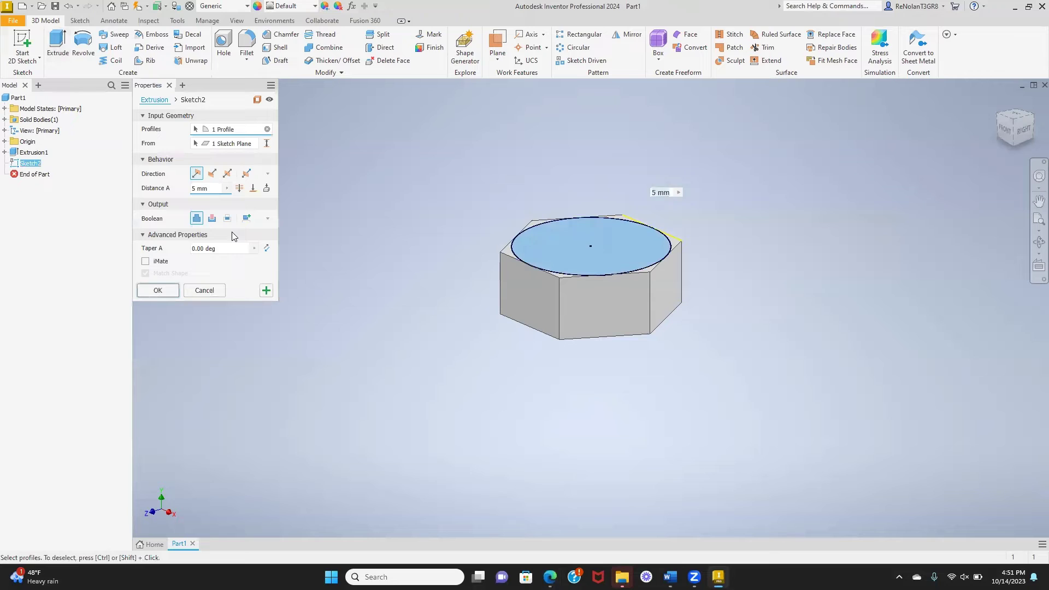
left_click(228, 219)
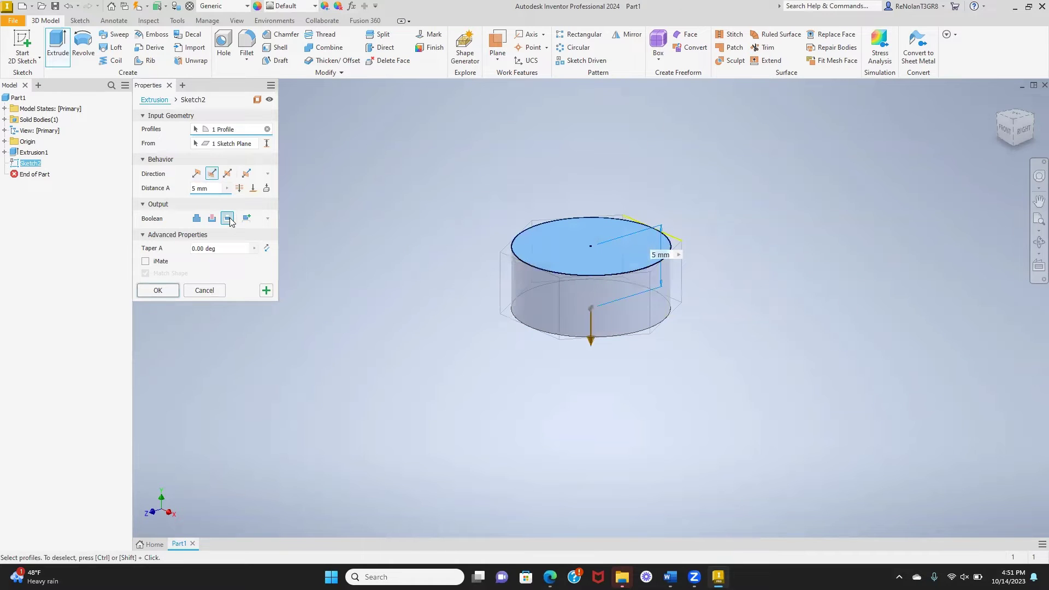
left_click(194, 252)
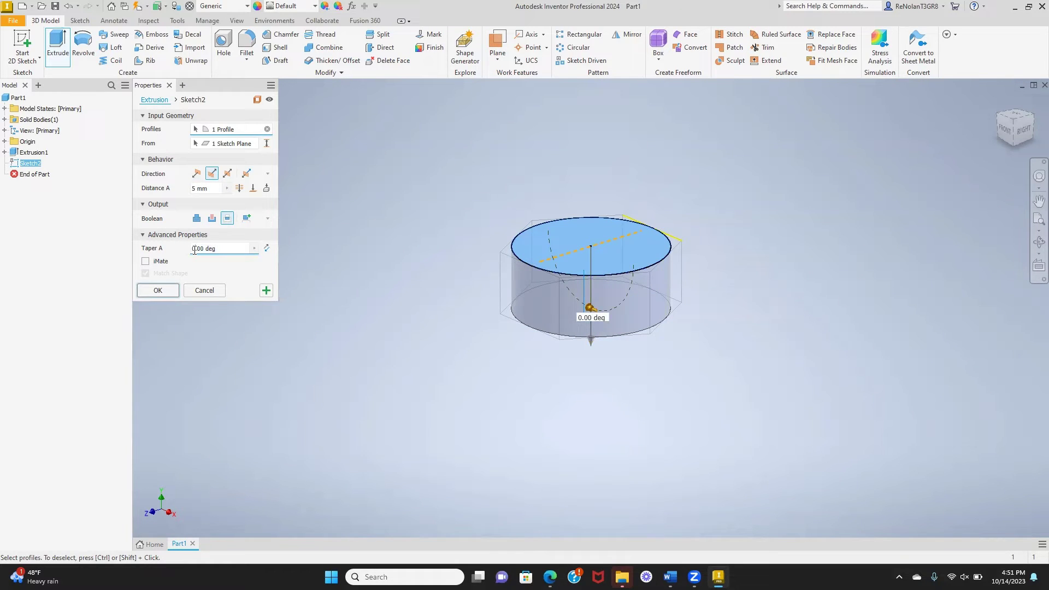
type("3")
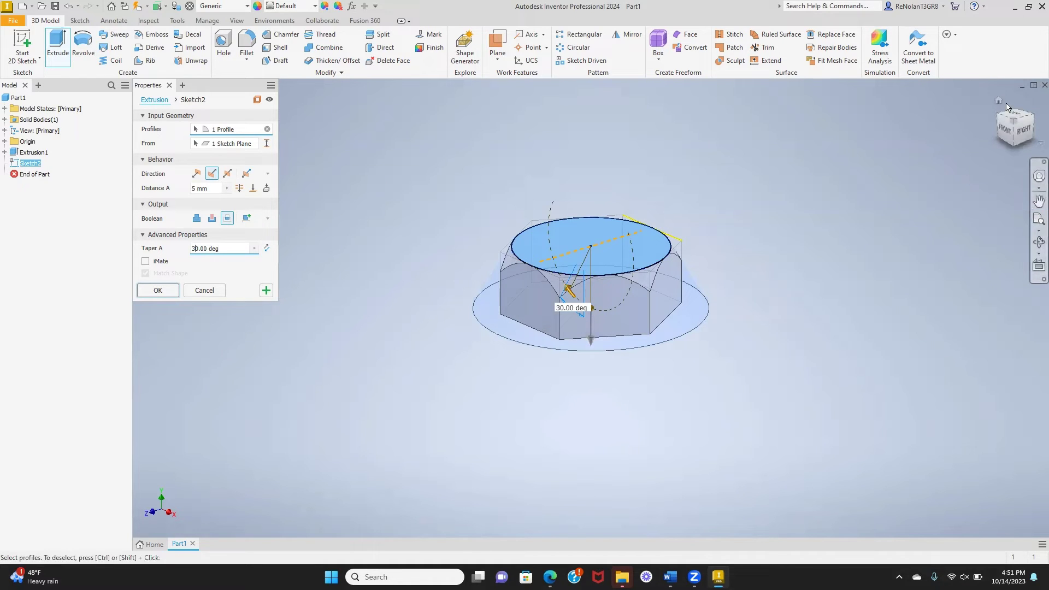
left_click(1004, 130)
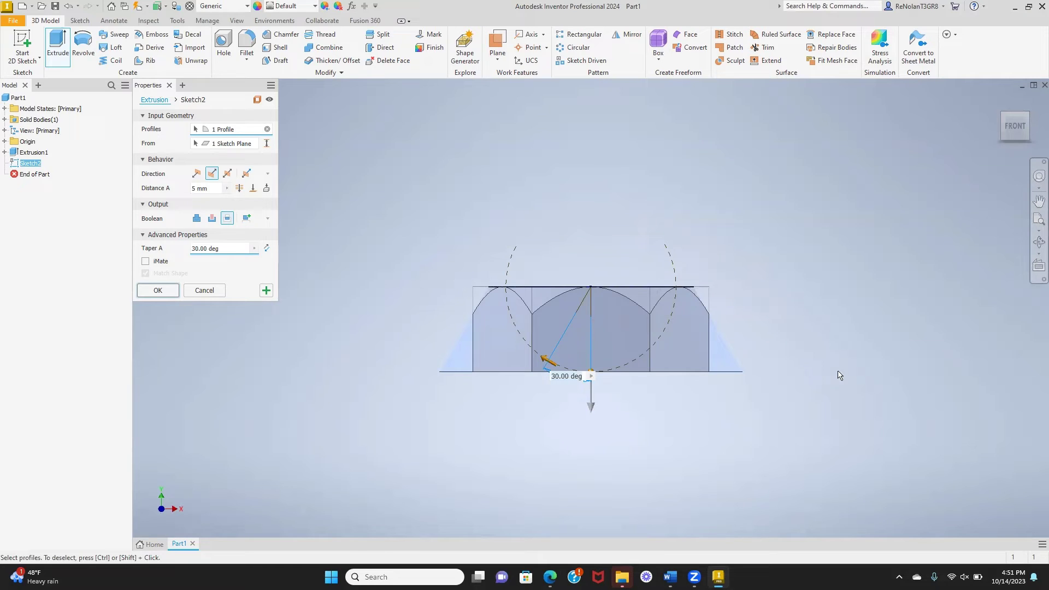
left_click(157, 291)
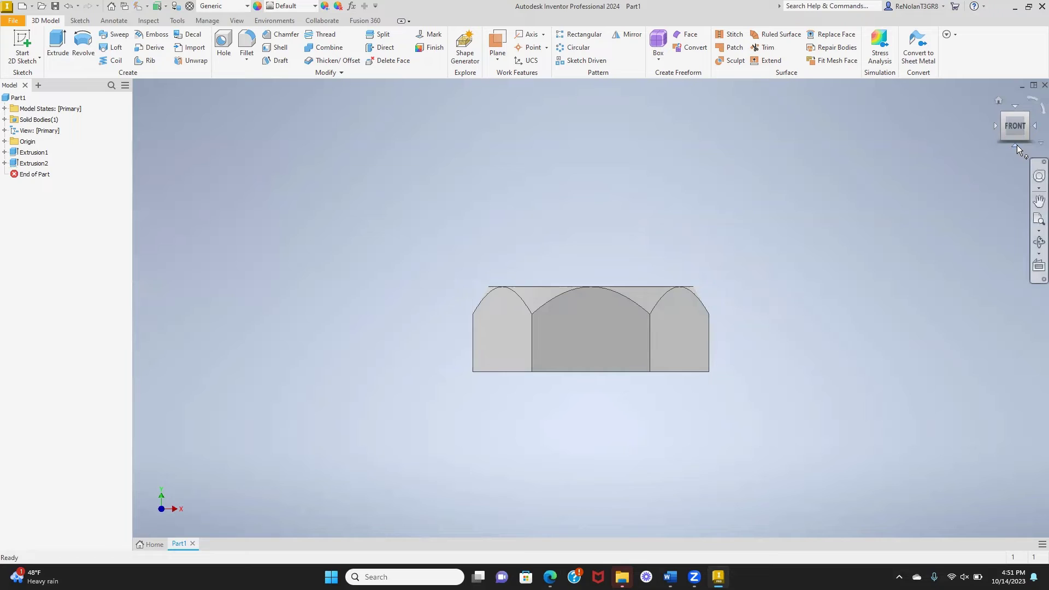
left_click(1015, 145)
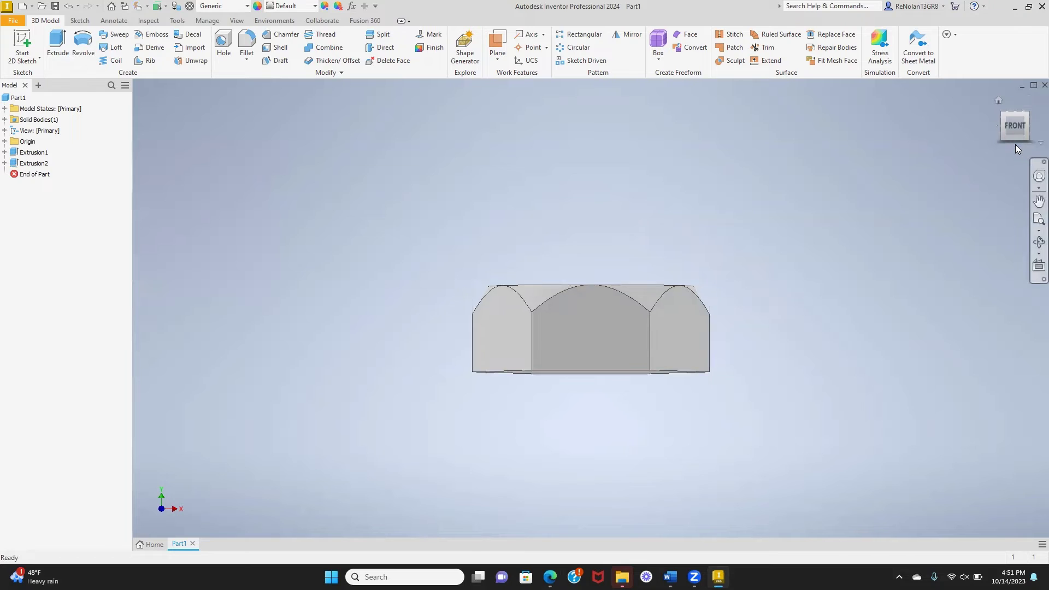
left_click(1024, 113)
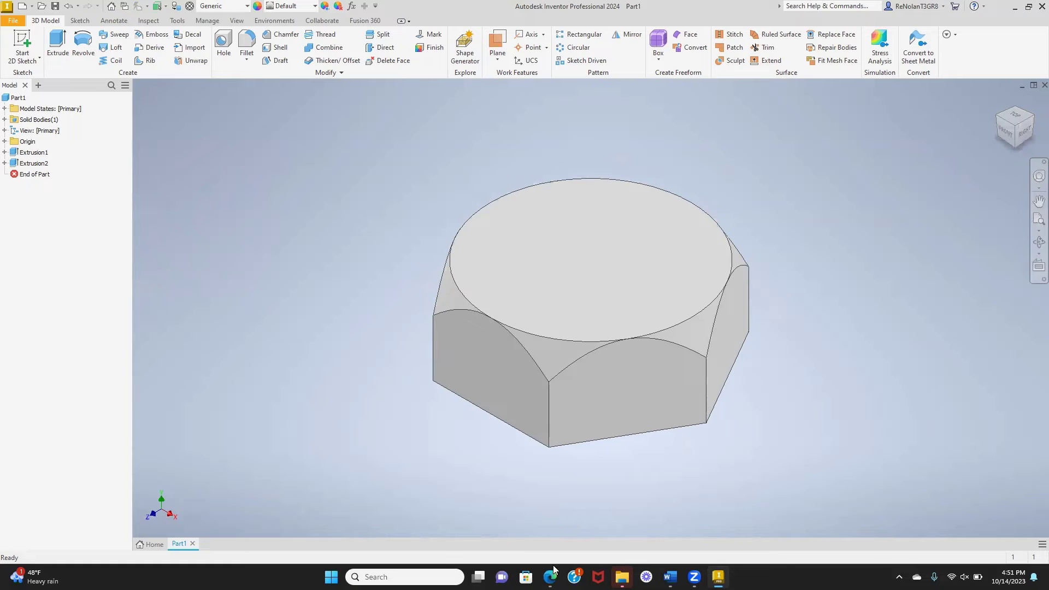
- Orbit to the head's underside and begin a new 2D sketch
left_click(1016, 148)
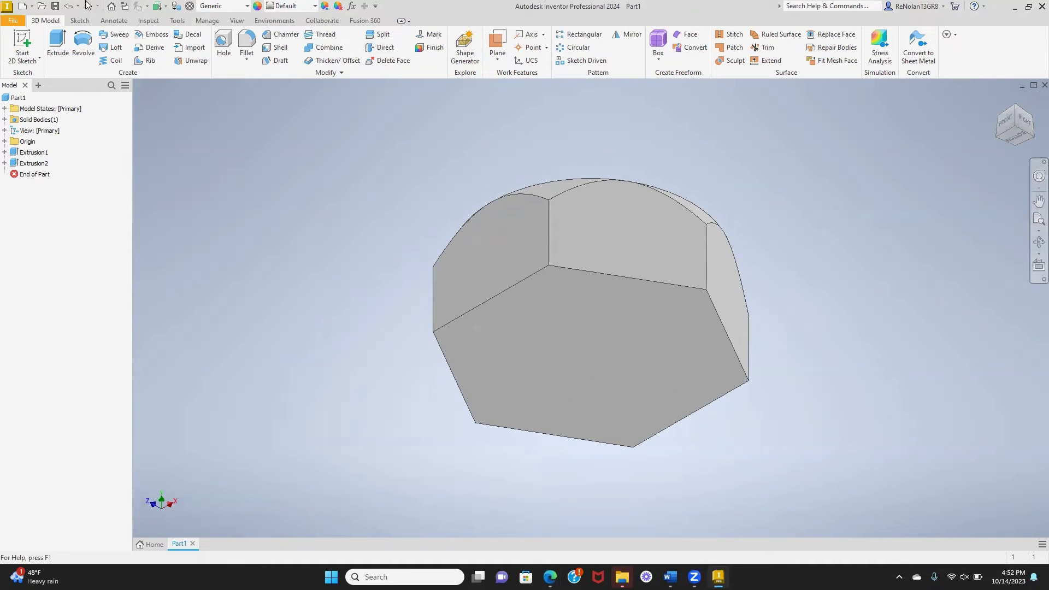
left_click(25, 43)
- Draw a 6 mm diameter circle at the origin on the head's underside
left_click(571, 359)
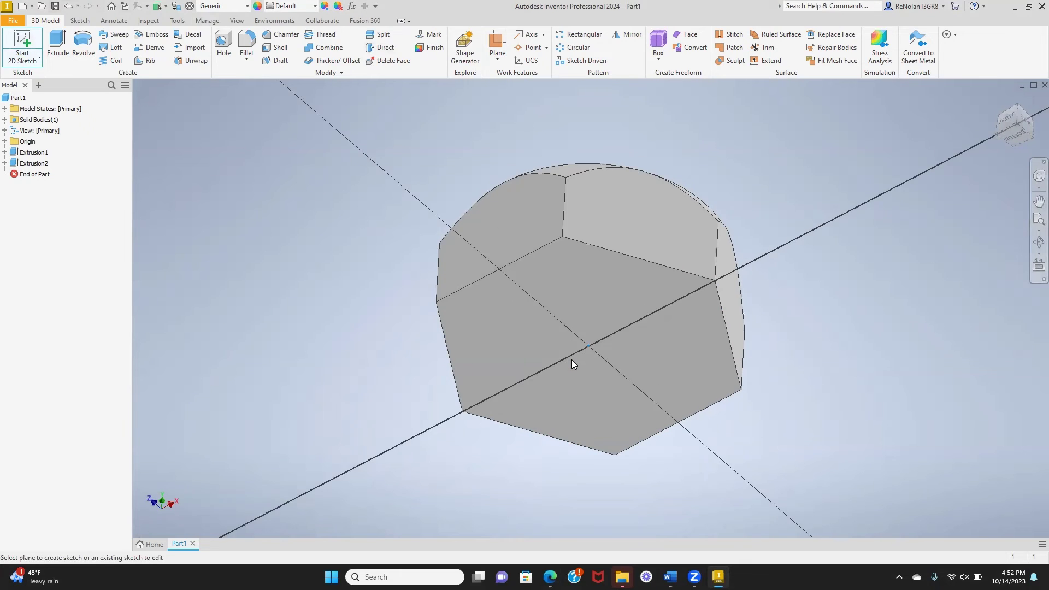
left_click(83, 44)
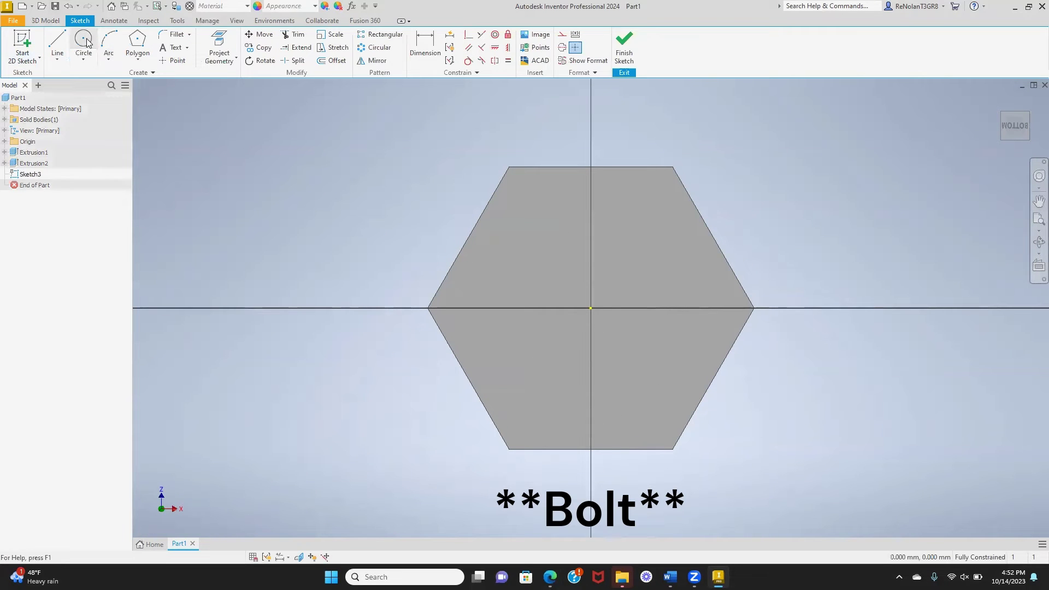
left_click(590, 308)
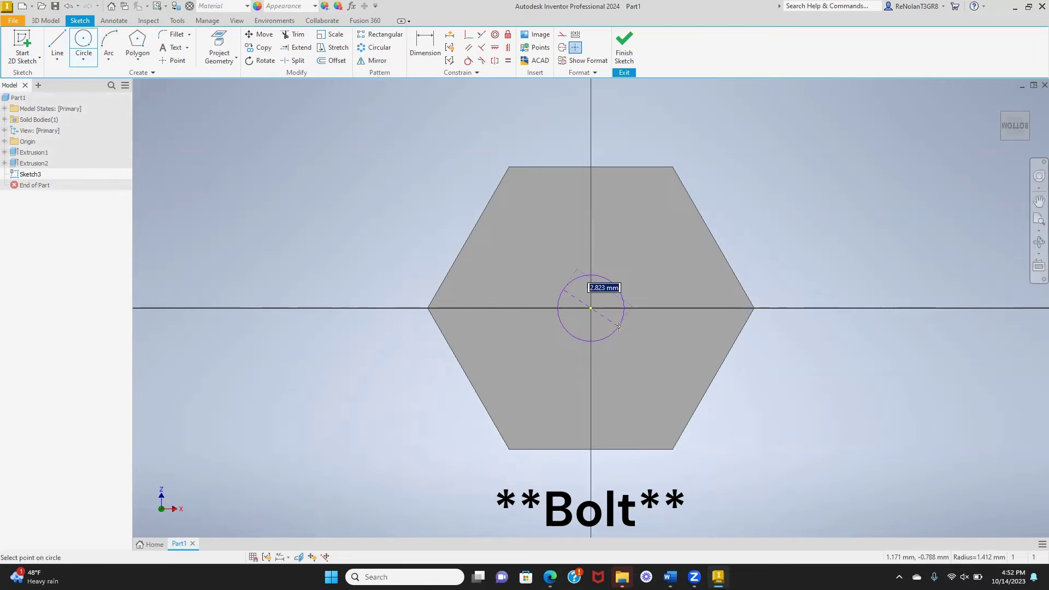
type("6")
key("Return")
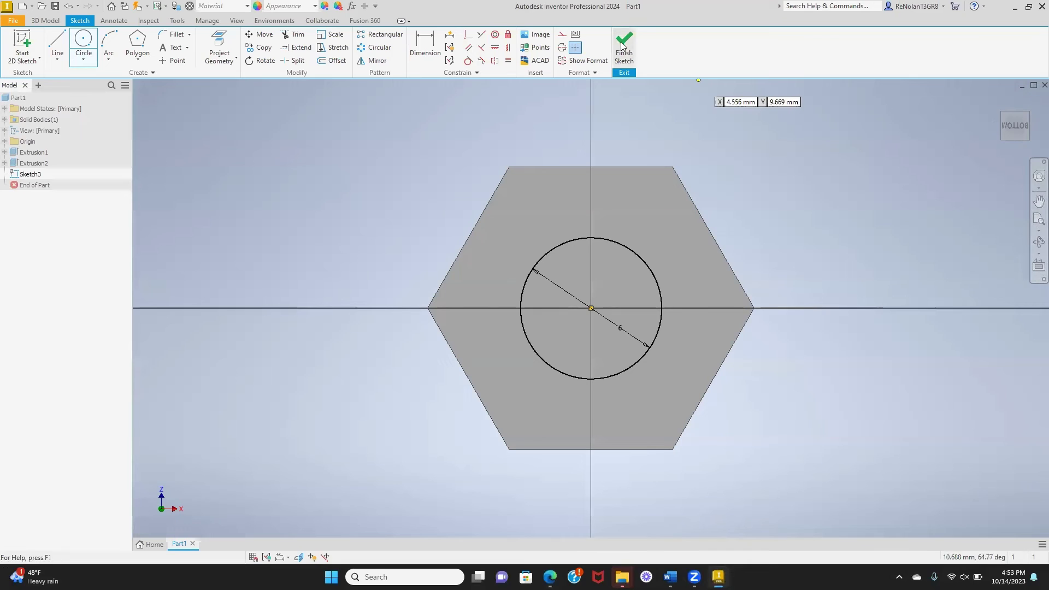
left_click(1024, 136)
- Finish the sketch and extrude the 6 mm circle 20 mm to form the shaft
left_click(624, 52)
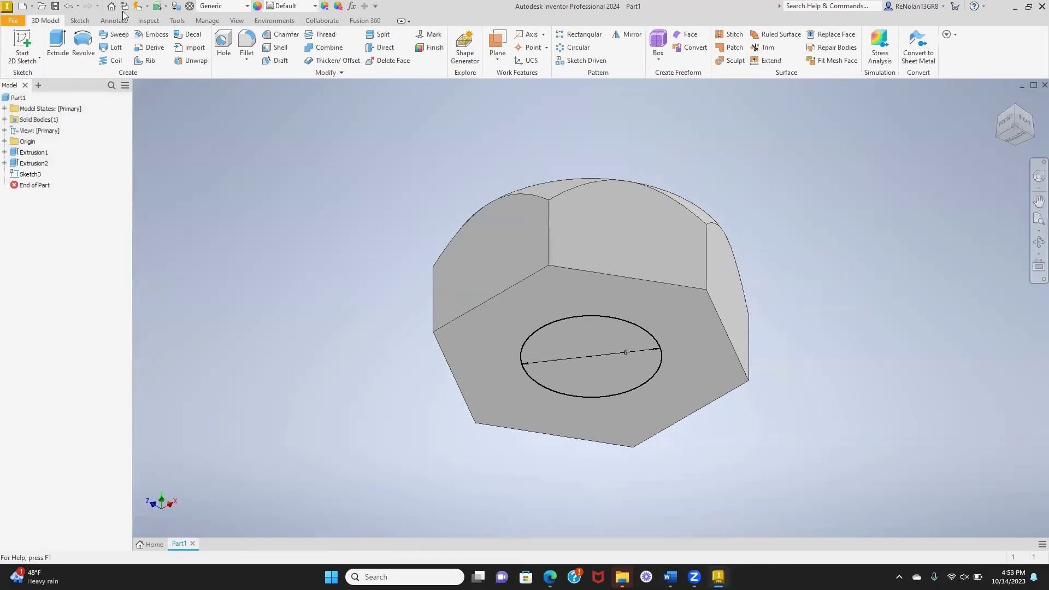
left_click(60, 37)
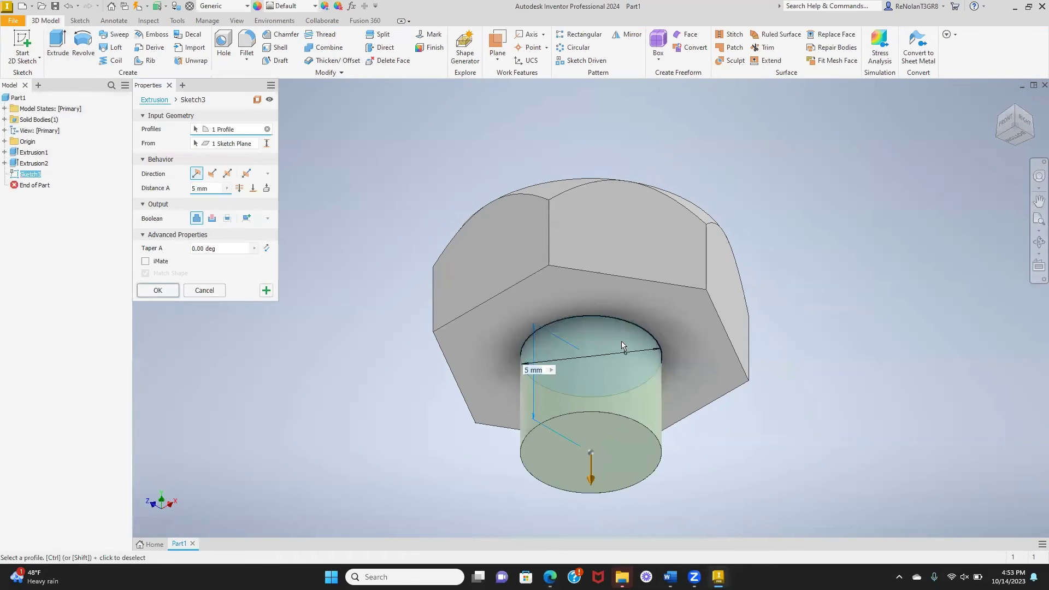
left_click(194, 189)
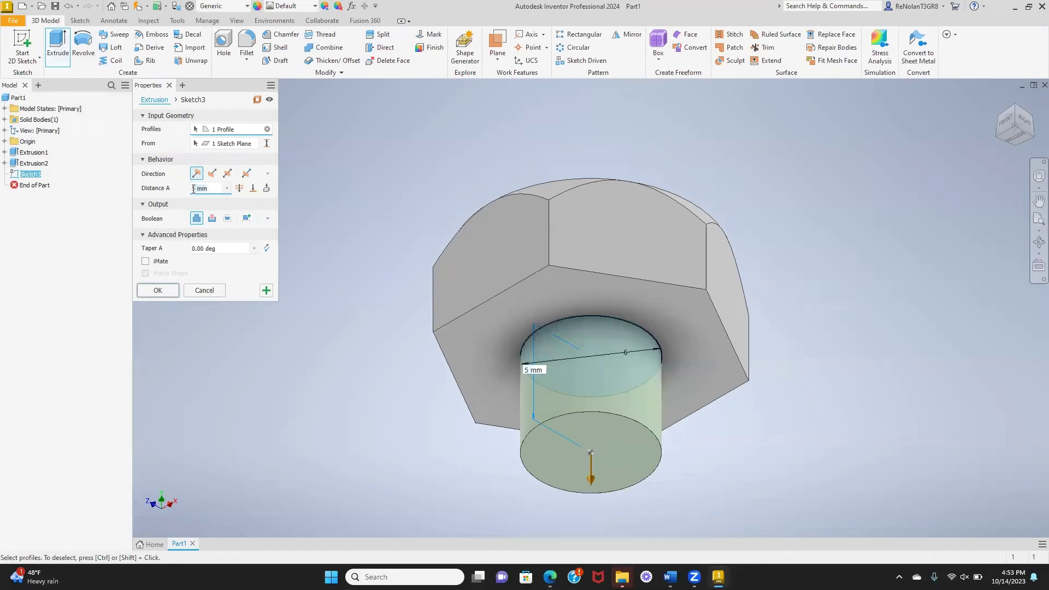
type("20 mm")
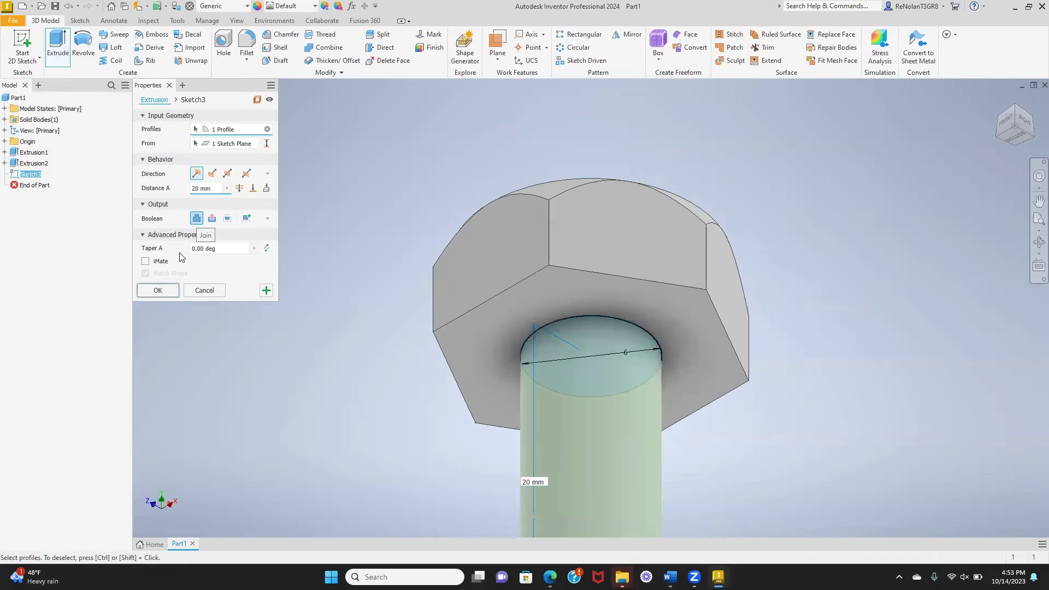
left_click(161, 293)
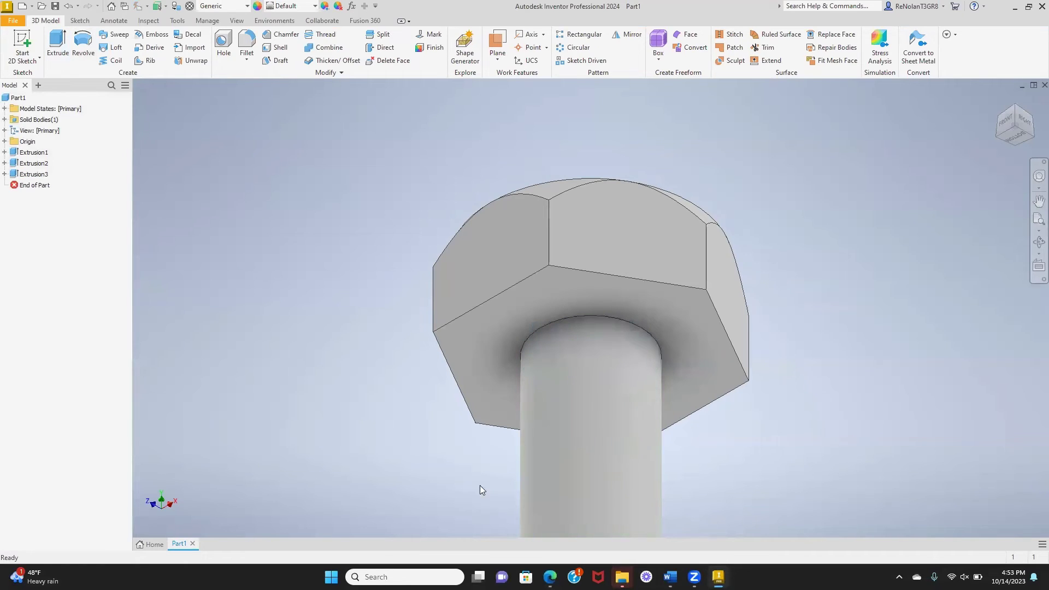
- Add an ANSI Metric M6x1 thread to the shaft surface
left_click(1022, 123)
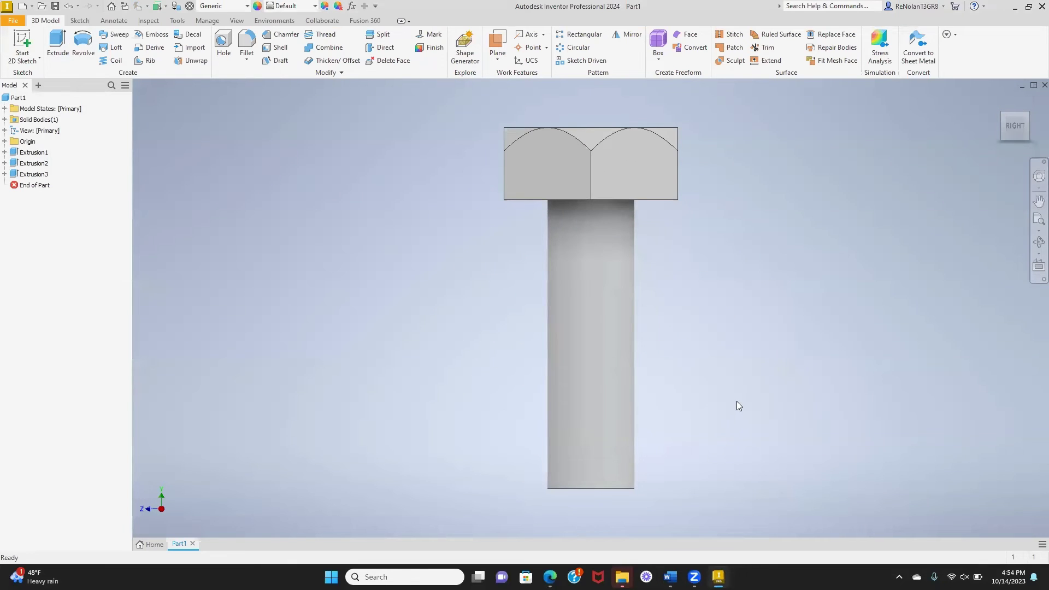
left_click(323, 35)
left_click(597, 252)
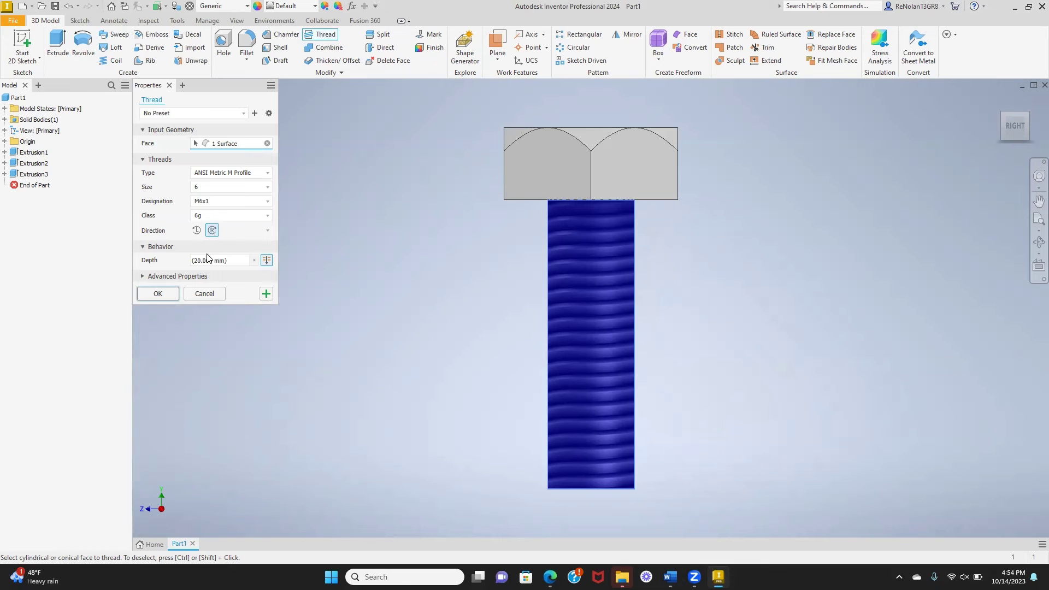
left_click(143, 276)
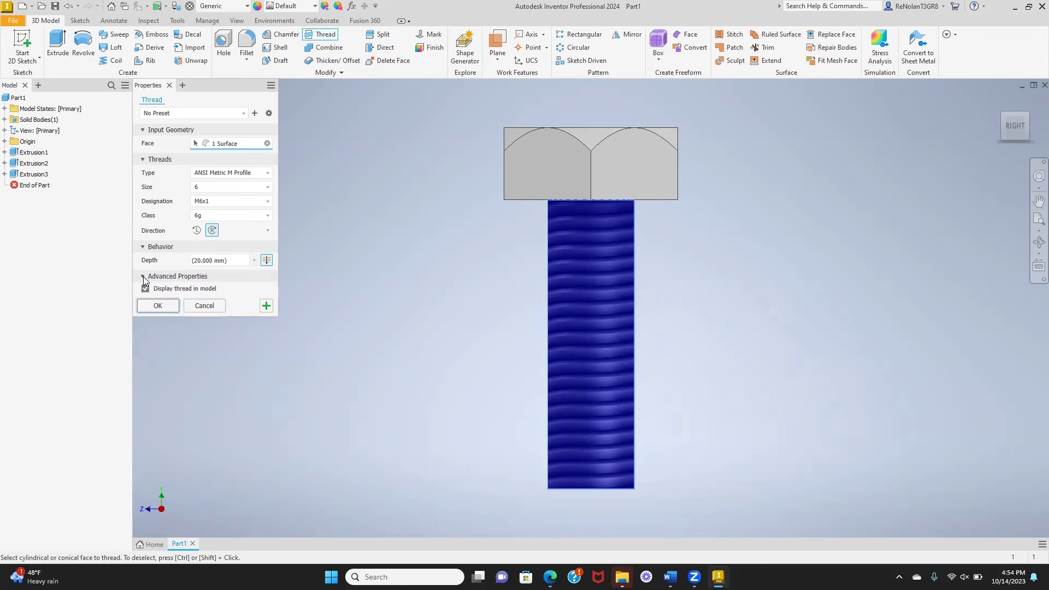
left_click(165, 305)
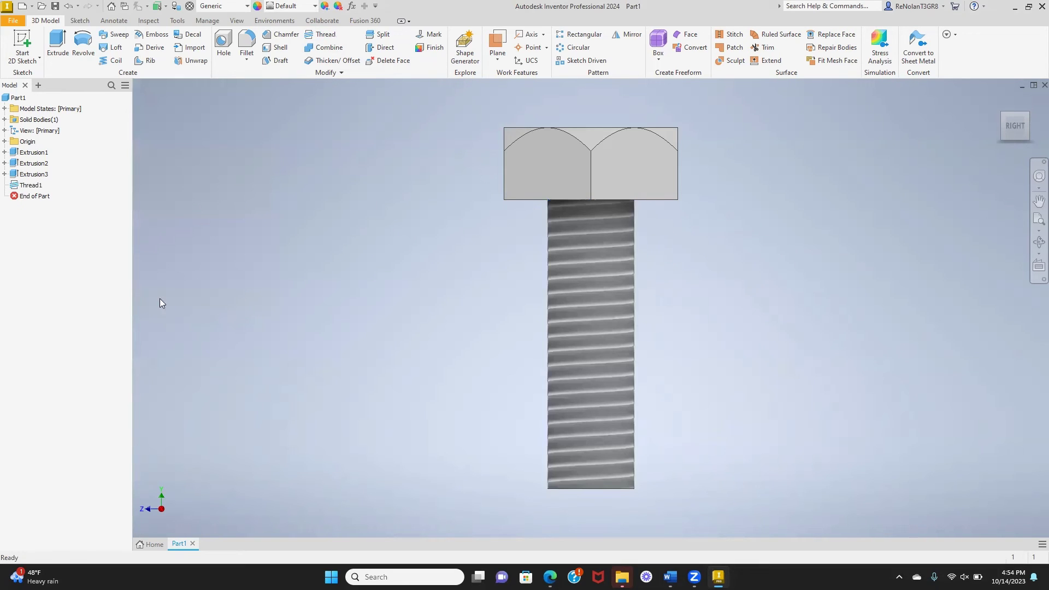
- Toggle the thread's model display off, then back on
double_click(601, 336)
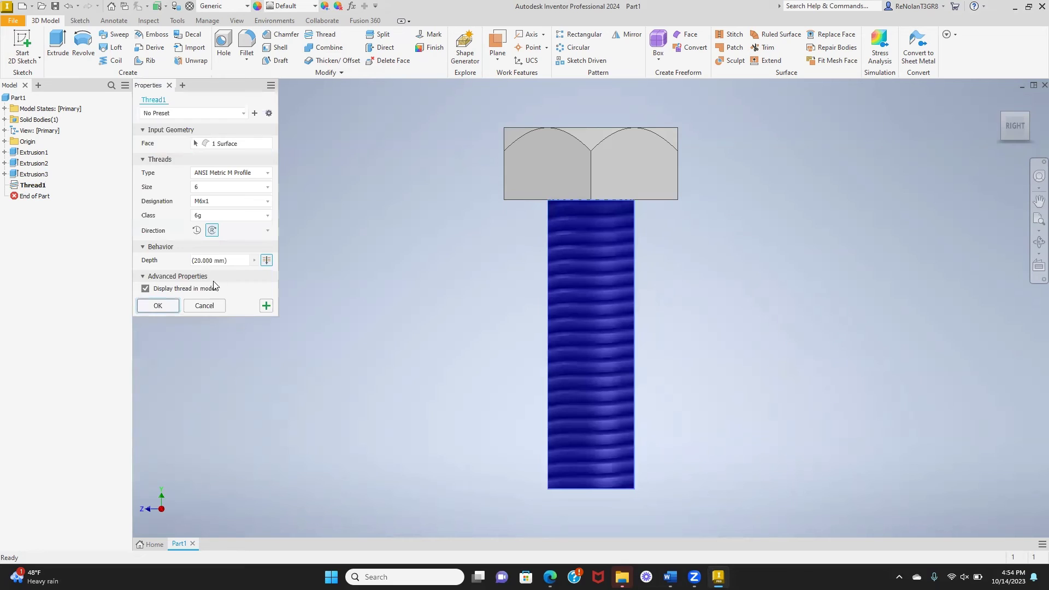
left_click(145, 289)
left_click(158, 306)
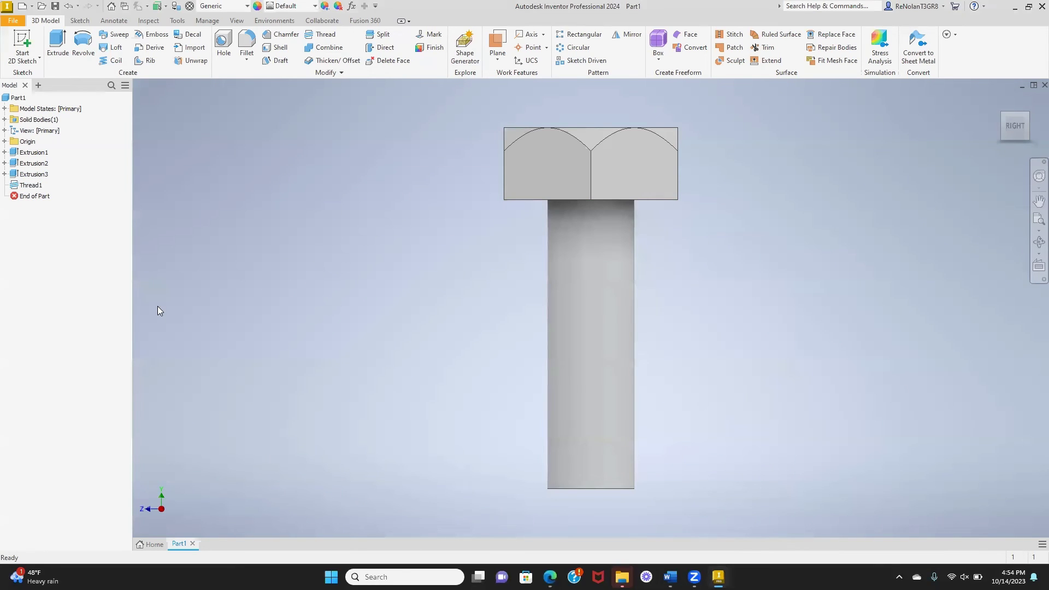
double_click(31, 186)
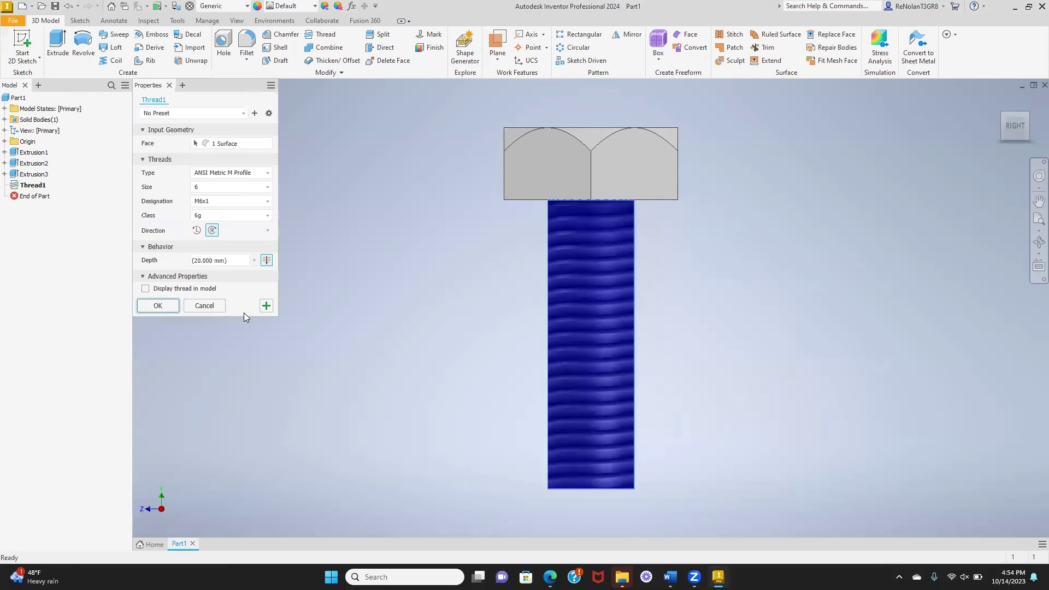
left_click(168, 305)
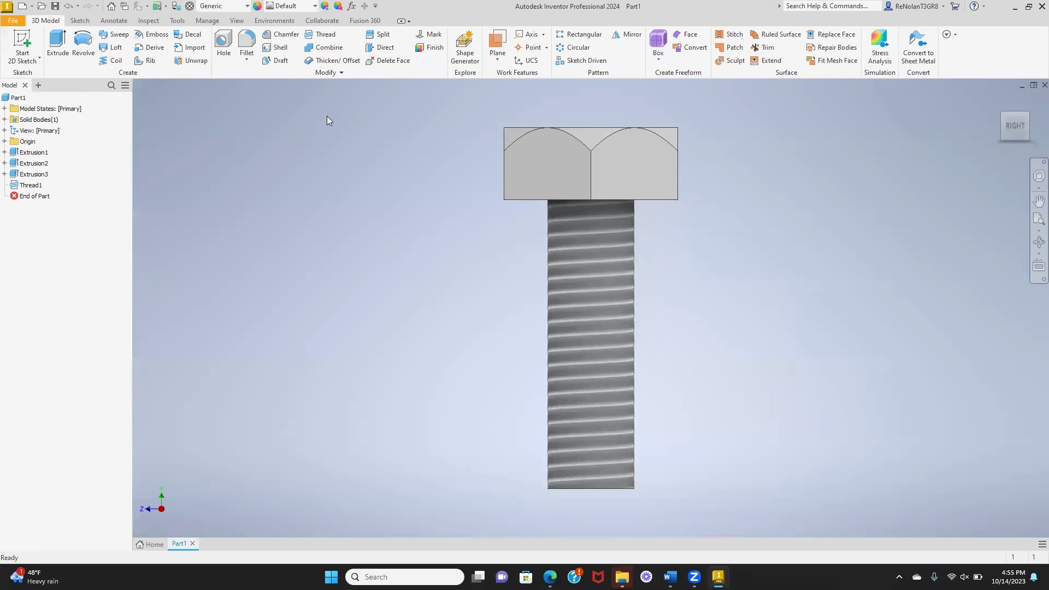
- Chamfer the shaft's bottom end edge by 0.5 mm
left_click(249, 61)
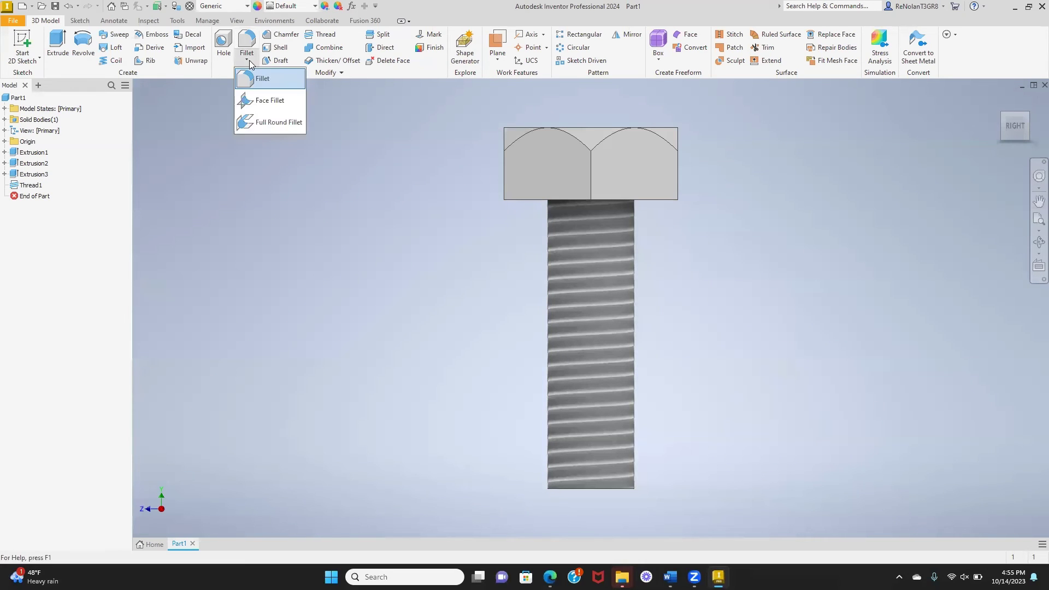
left_click(285, 33)
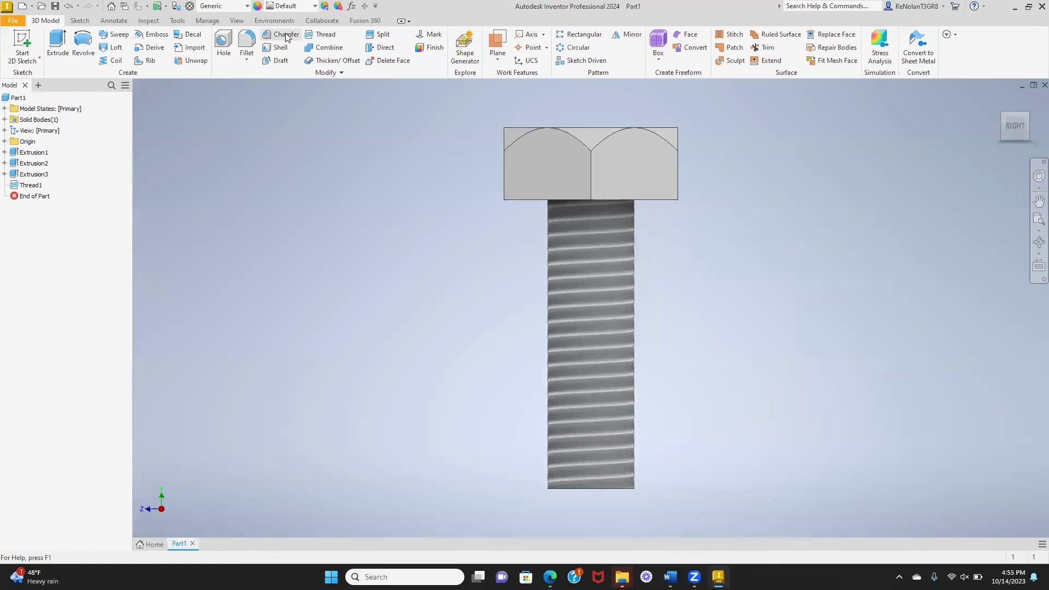
left_click(592, 488)
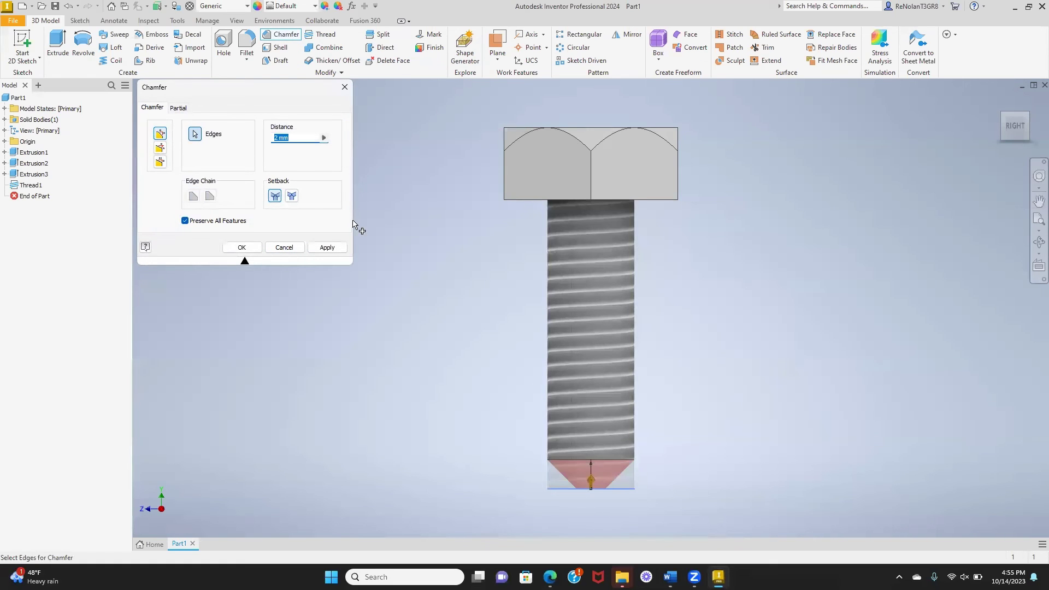
left_click(281, 137)
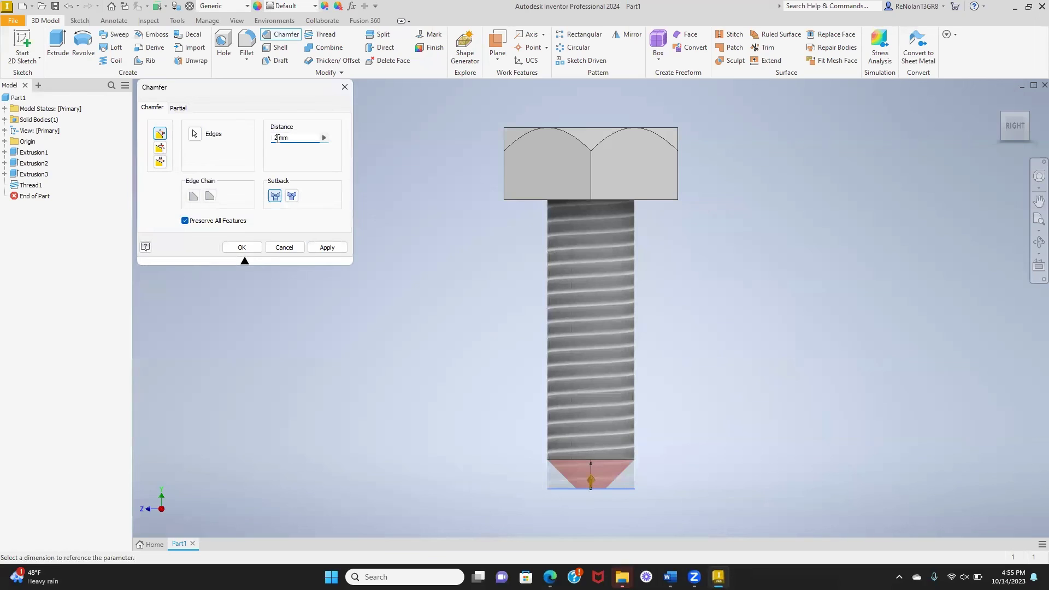
key("BackSpace")
type(".5")
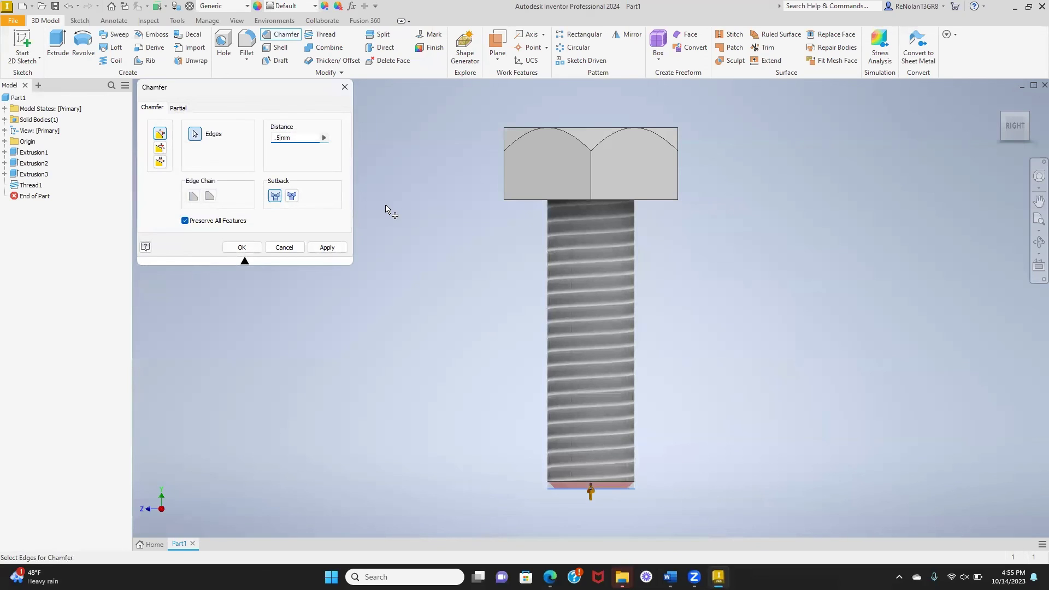
left_click(328, 247)
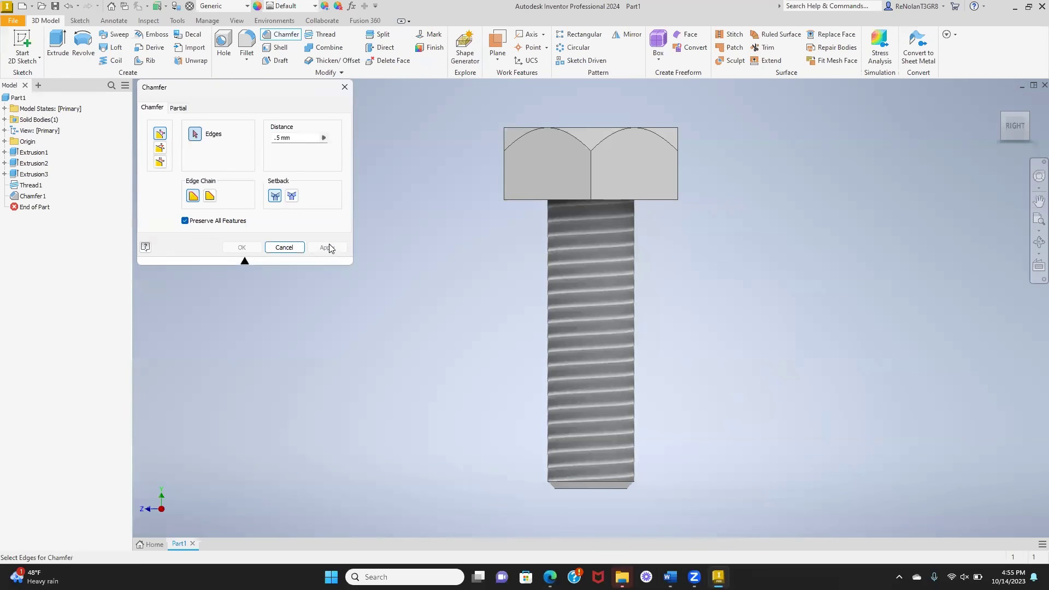
left_click(344, 87)
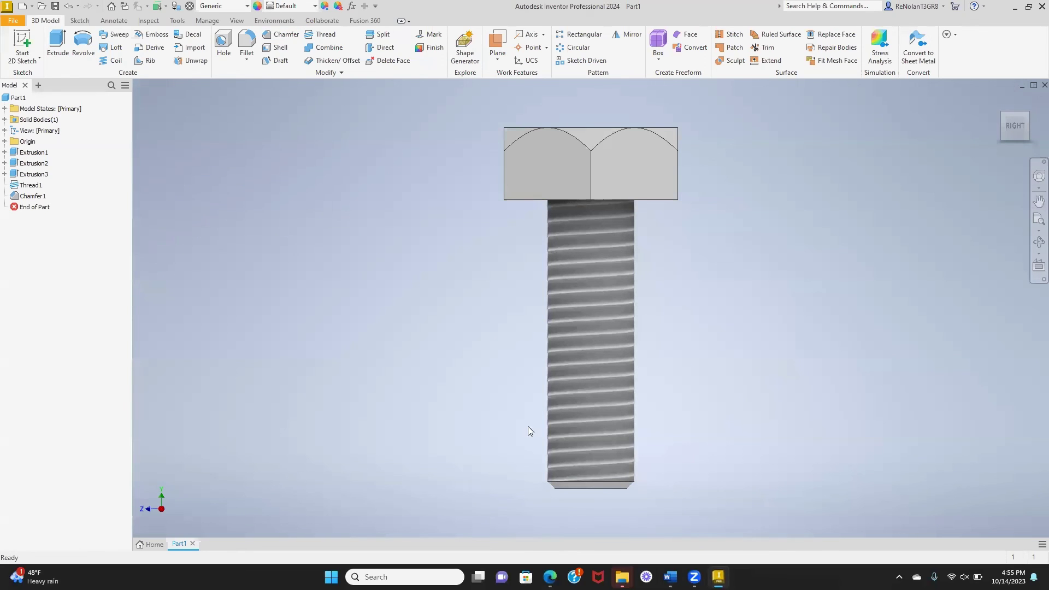
- Orbit the bolt through top, back and underside isometric views to inspect the chamfered threaded tip
left_click(1003, 115)
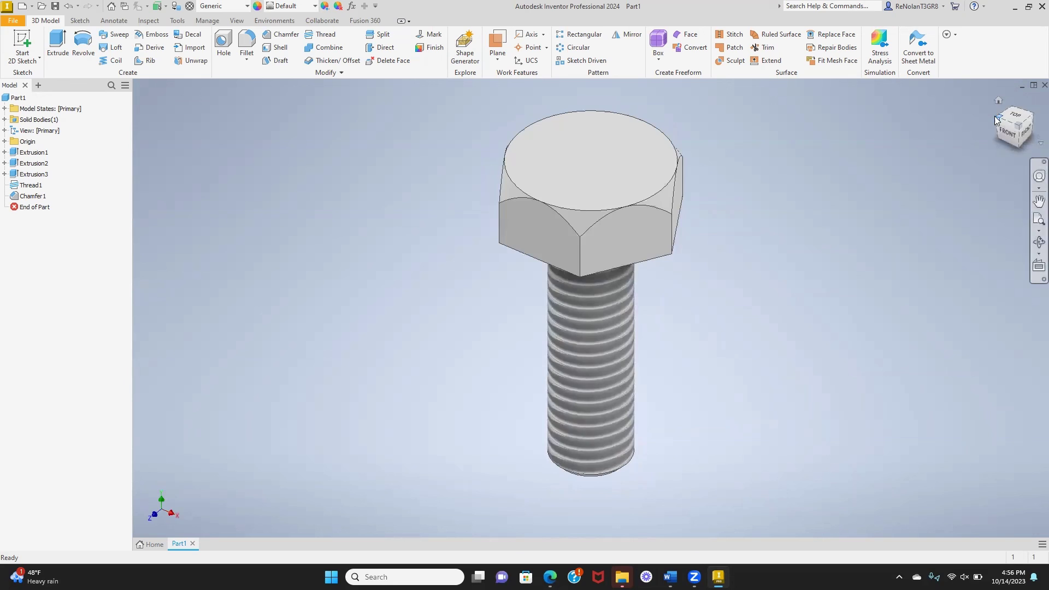
left_click(994, 116)
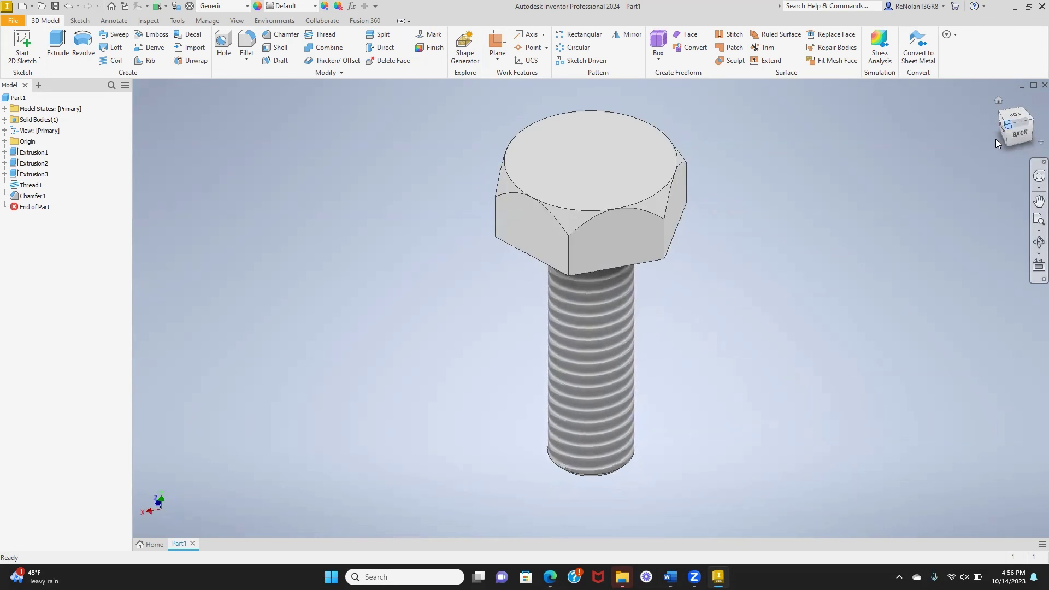
left_click(1015, 149)
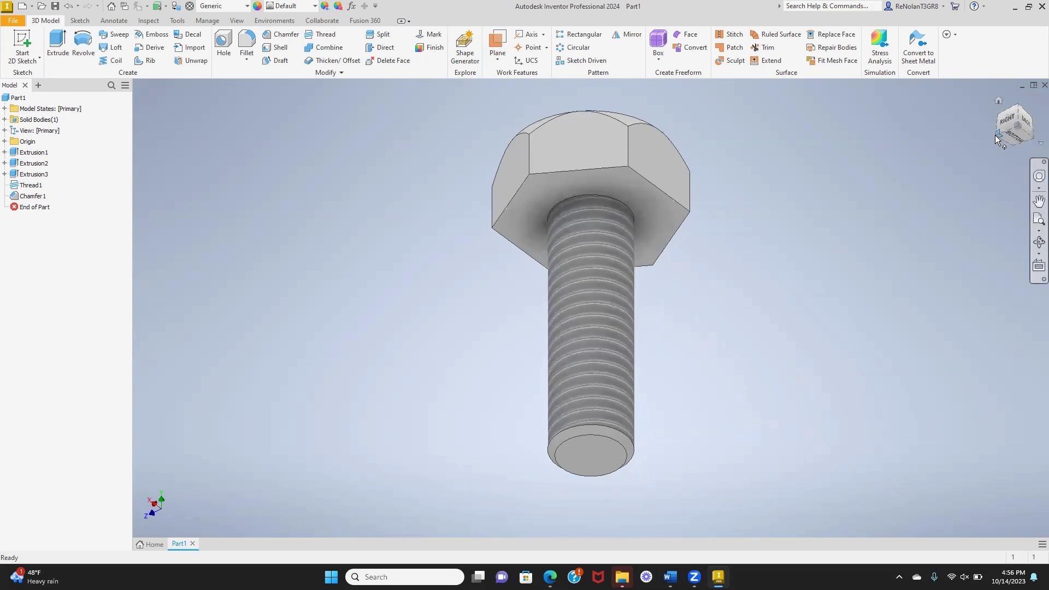
left_click(995, 136)
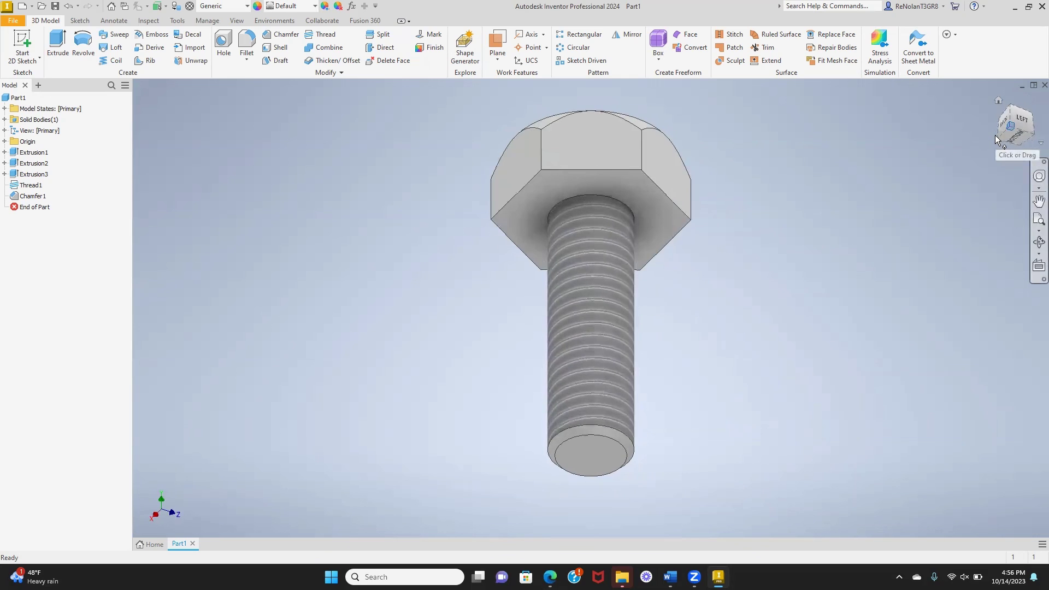